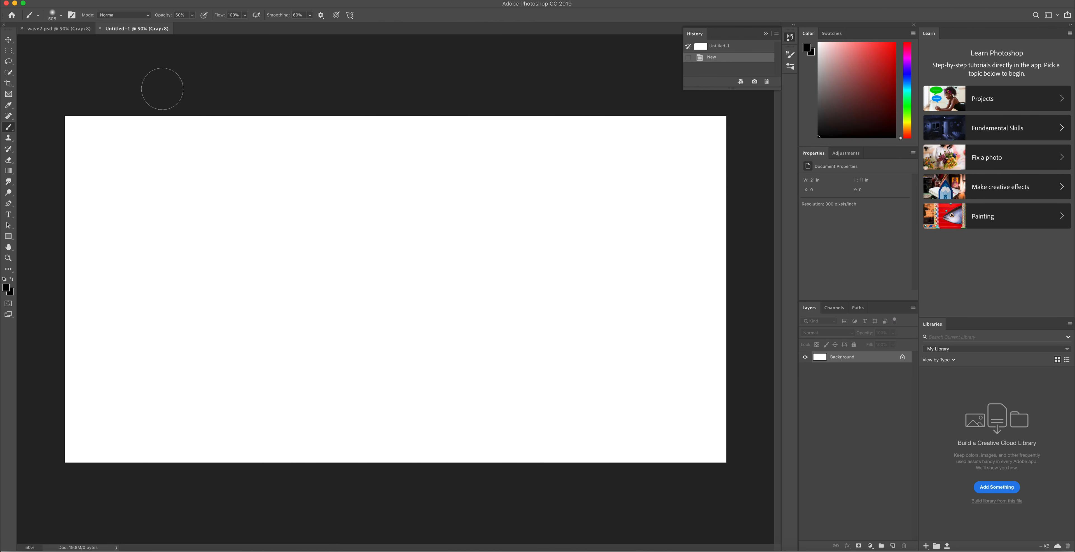
Brush two soft concentric arcs around the canvas's upper-right area, going over each arc a second time to darken it.
mouse_move(10, 131)
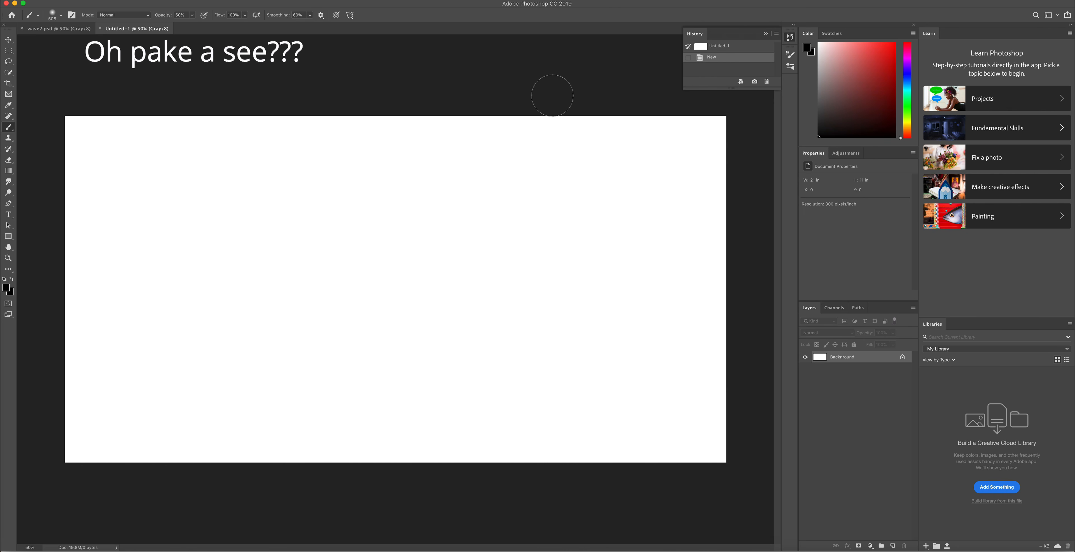
mouse_move(538, 105)
mouse_down()
mouse_move(576, 139)
mouse_move(632, 148)
mouse_move(658, 135)
mouse_move(673, 101)
mouse_up()
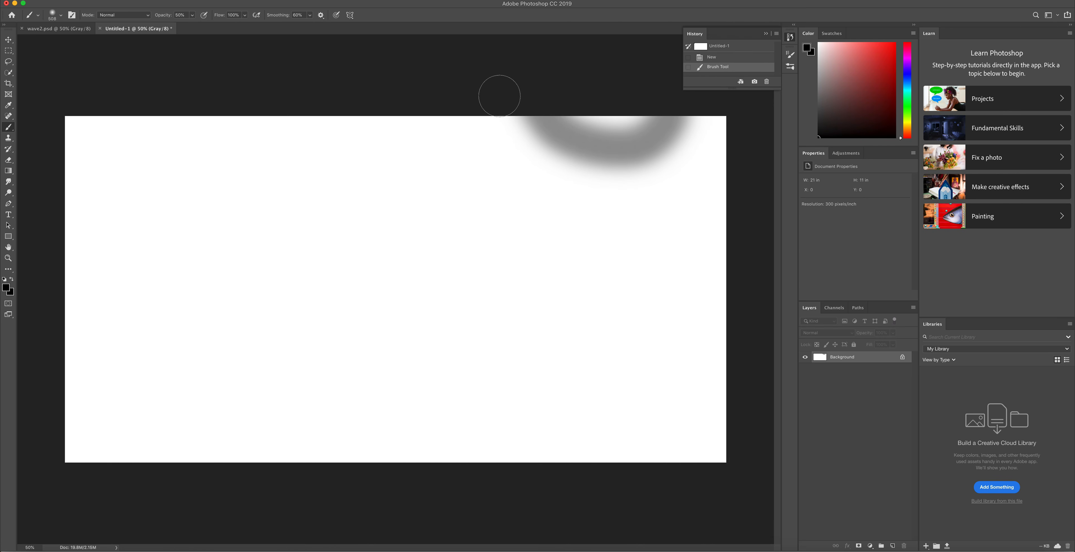
mouse_move(508, 105)
mouse_down()
mouse_move(539, 144)
mouse_move(630, 168)
mouse_move(676, 153)
mouse_move(702, 100)
mouse_up()
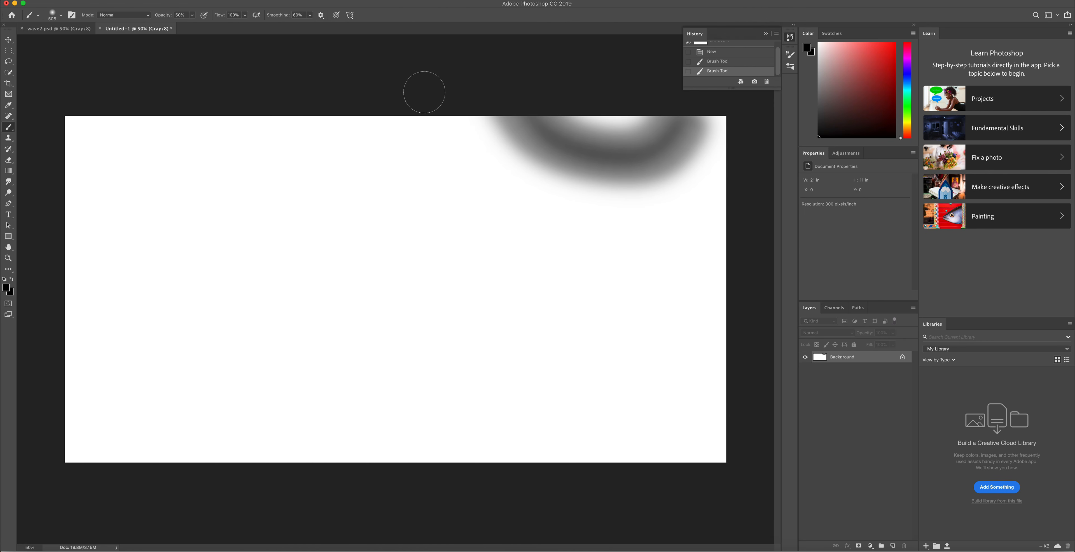
mouse_move(424, 92)
mouse_down()
mouse_move(471, 167)
mouse_move(567, 219)
mouse_move(705, 219)
mouse_move(735, 186)
mouse_up()
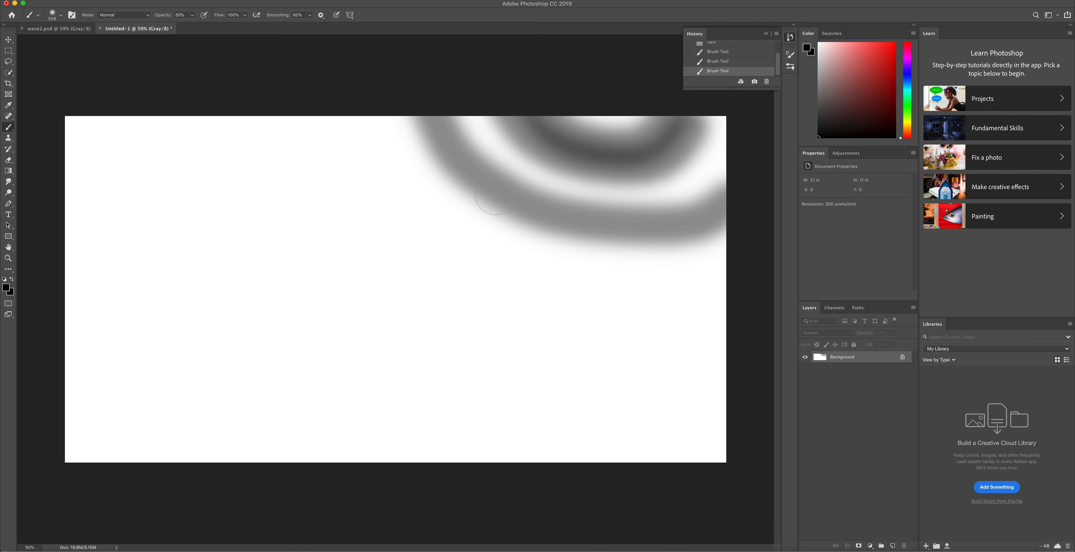
mouse_move(397, 109)
mouse_down()
mouse_move(439, 165)
mouse_move(529, 213)
mouse_move(702, 237)
mouse_move(744, 221)
mouse_up()
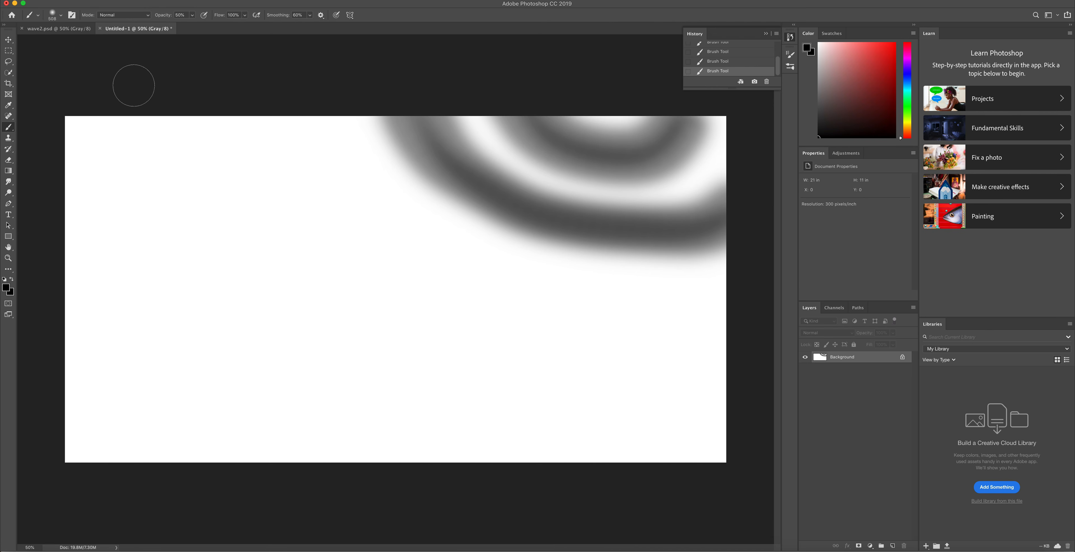
Brush a curved band across the canvas's upper-left corner and two wavy bands running from top to bottom, with two overlapping passes each.
mouse_move(124, 102)
mouse_down()
mouse_move(127, 191)
mouse_move(112, 226)
mouse_move(72, 258)
mouse_up()
mouse_move(132, 104)
mouse_down()
mouse_move(140, 217)
mouse_move(53, 304)
mouse_up()
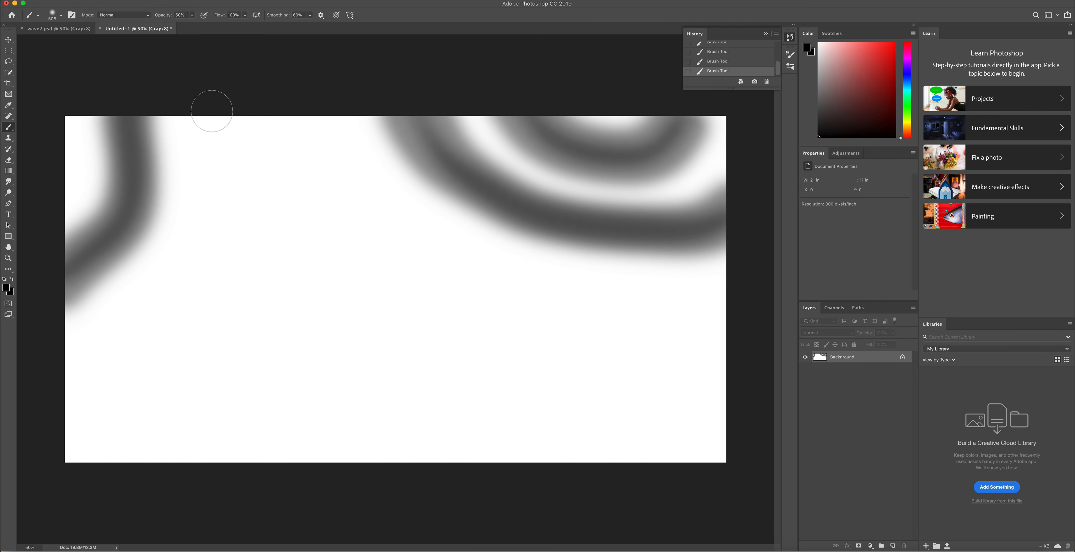
click(228, 107)
mouse_move(228, 107)
mouse_down()
mouse_move(245, 176)
mouse_move(243, 384)
mouse_move(268, 487)
mouse_up()
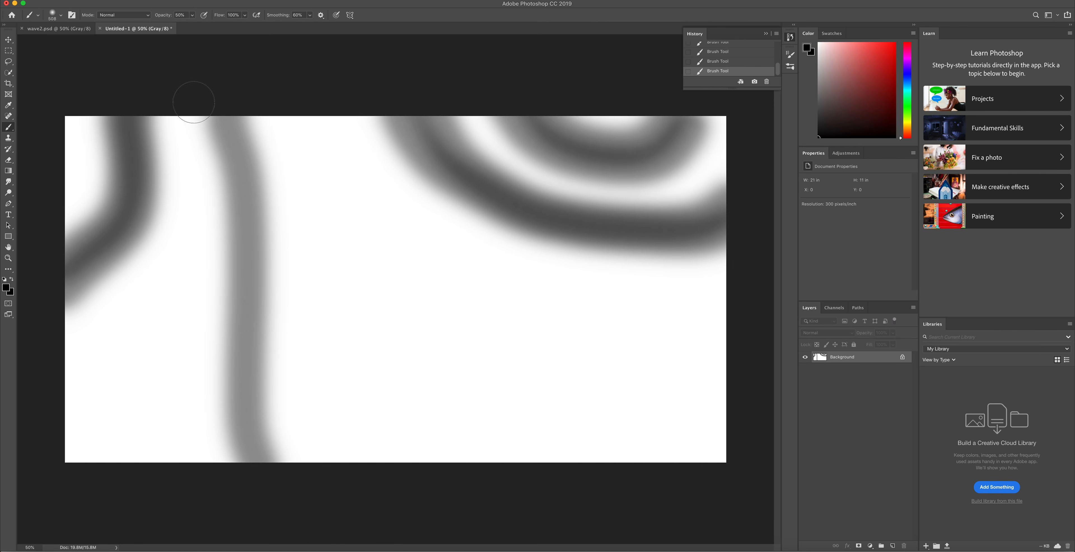
mouse_move(235, 111)
mouse_down()
mouse_move(252, 225)
mouse_move(252, 396)
mouse_move(288, 482)
mouse_up()
mouse_move(319, 102)
mouse_down()
mouse_move(360, 415)
mouse_move(401, 473)
mouse_move(405, 509)
mouse_up()
mouse_move(342, 109)
mouse_down()
mouse_move(364, 384)
mouse_move(432, 489)
mouse_up()
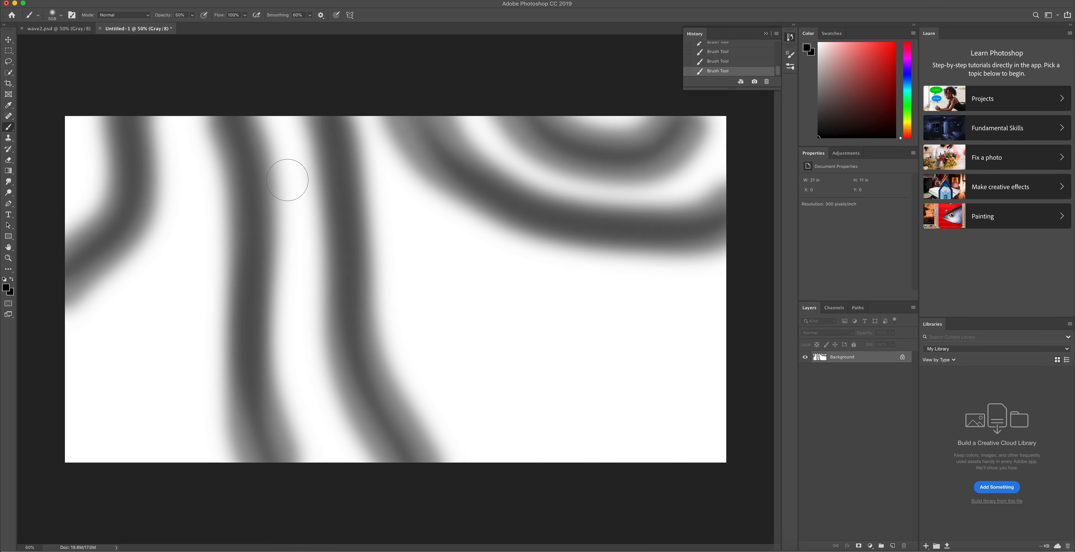
View the finished wave2.psd pattern and switch to the design workspace of Carbide Create Pro.
click(65, 28)
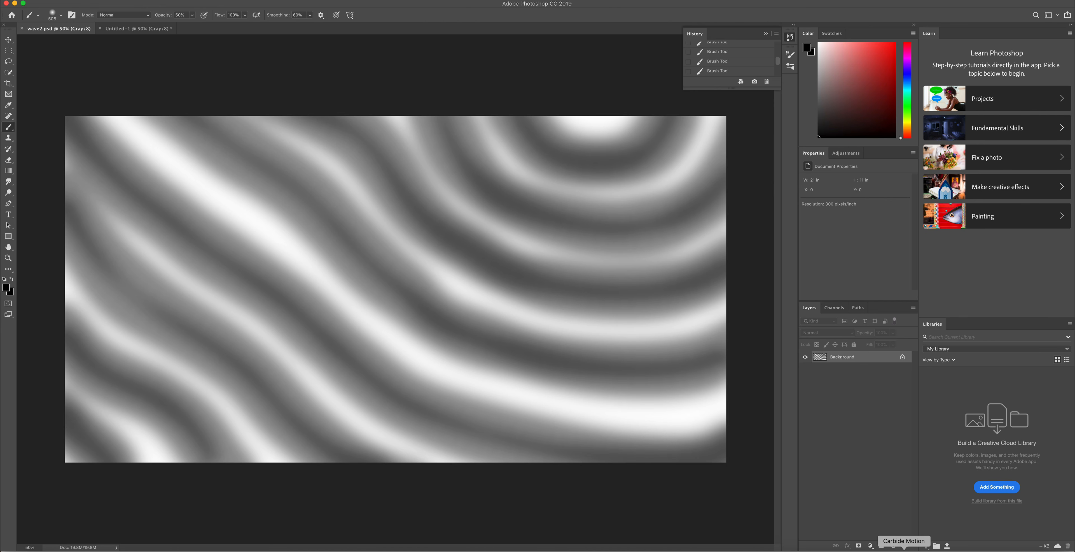
click(869, 548)
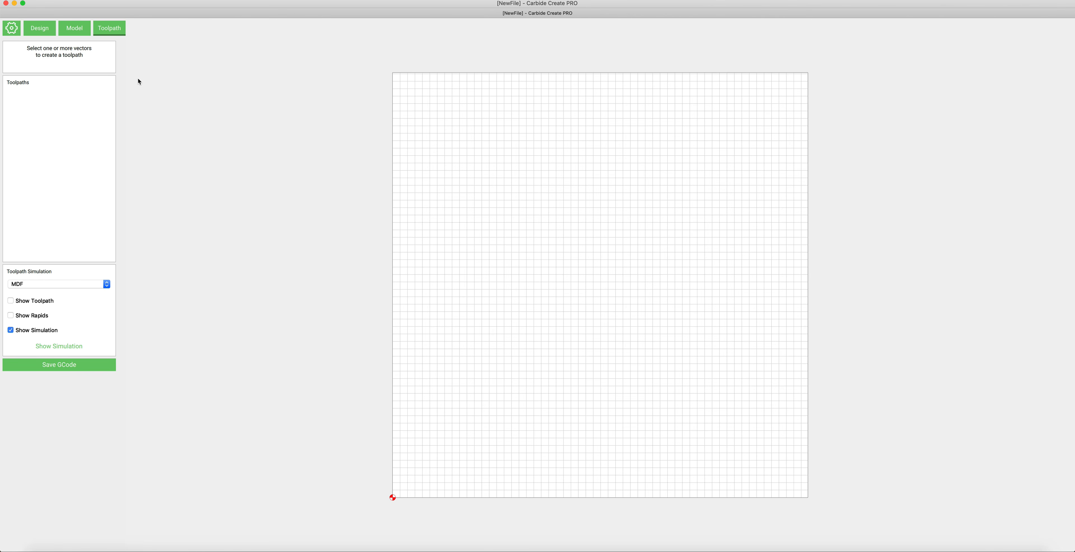
click(112, 12)
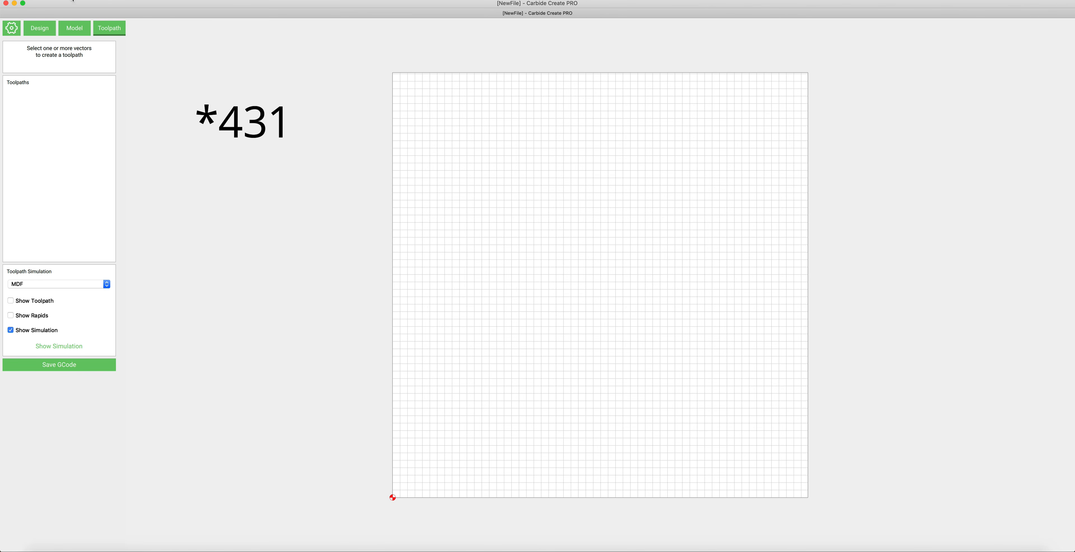
click(39, 28)
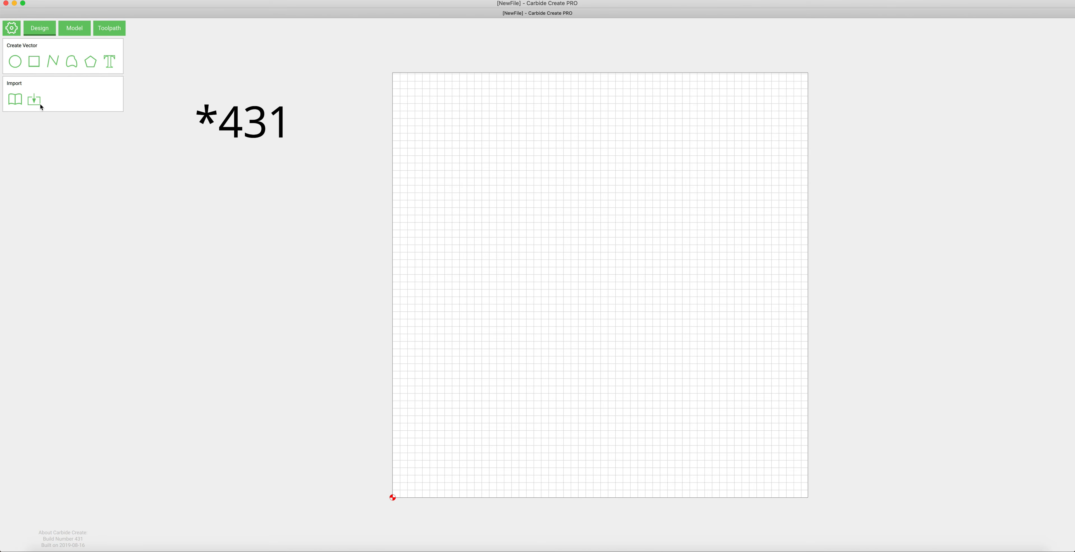
Enlarge the stock width in the job setup while keeping its height.
click(12, 28)
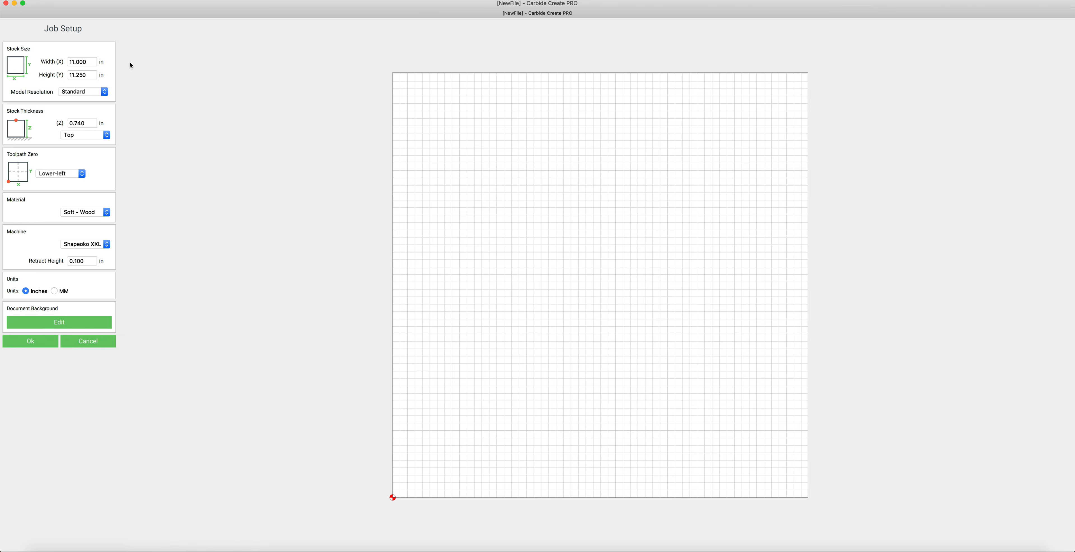
triple_click(90, 62)
text(2)
triple_click(92, 74)
click(35, 342)
middle_drag(278, 213, 169, 188)
middle_drag(493, 218, 410, 218)
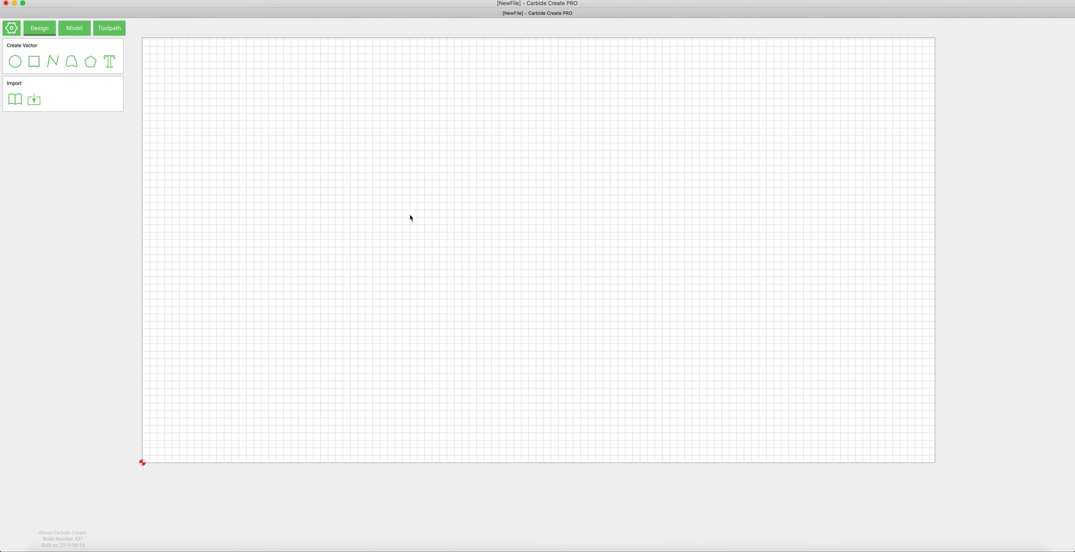
scroll(415, 218, down, 3)
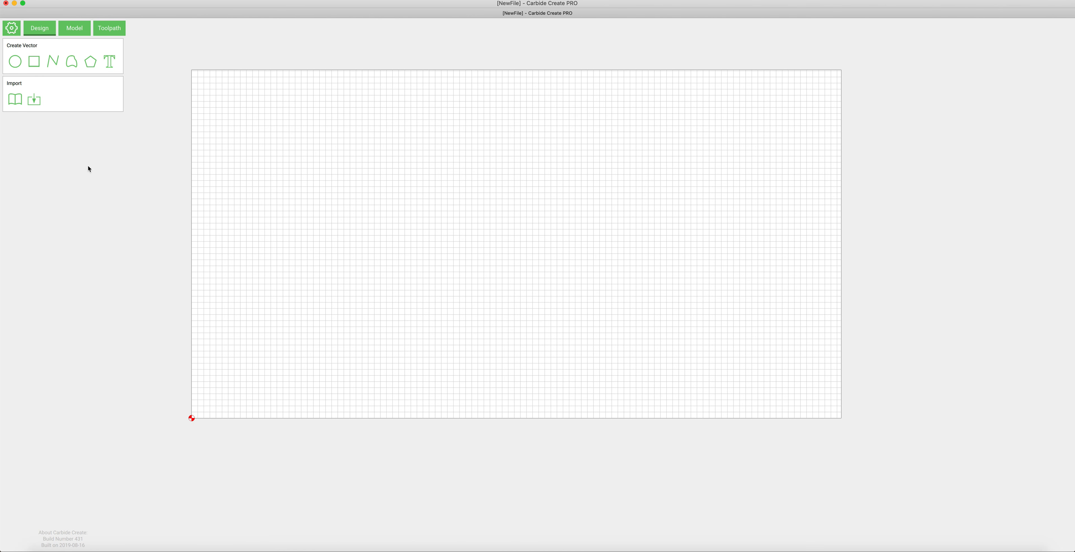
Set the stock width to 23 in in the job setup.
click(18, 34)
double_click(90, 62)
text(23)
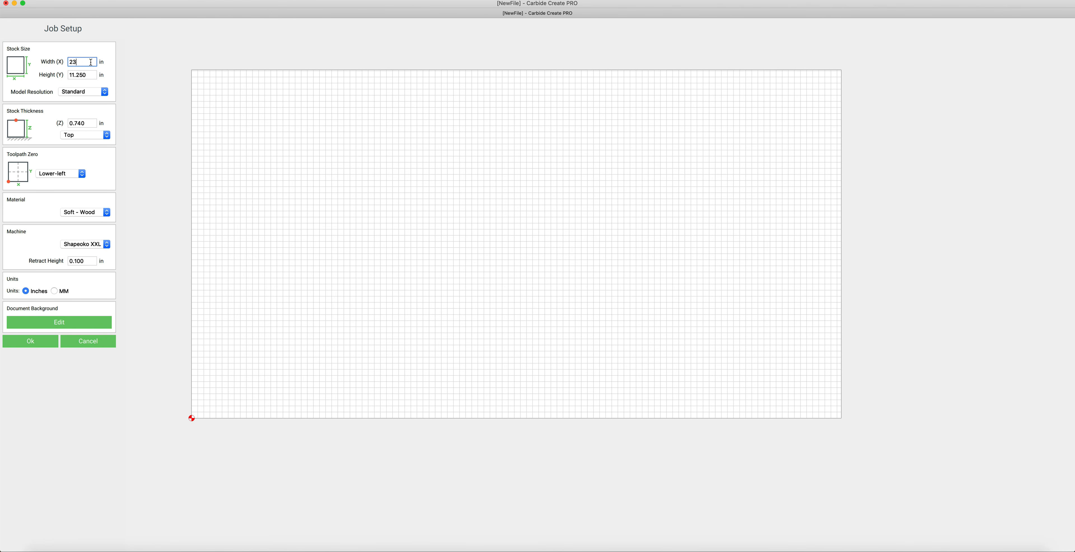
click(34, 342)
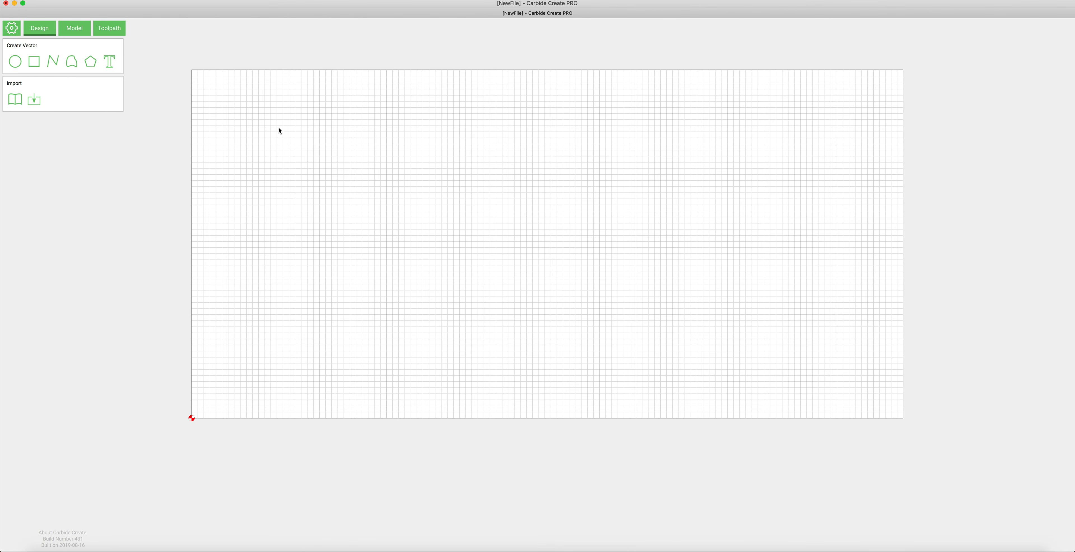
Search the Mac for "sil" and import the flag artwork with stars and stripes into the design.
click(34, 100)
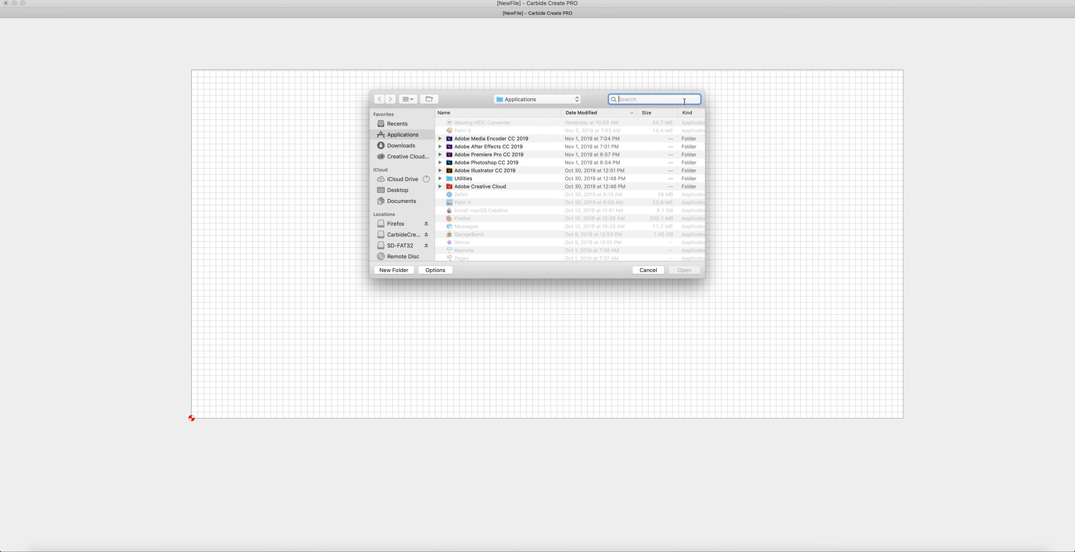
text(sil)
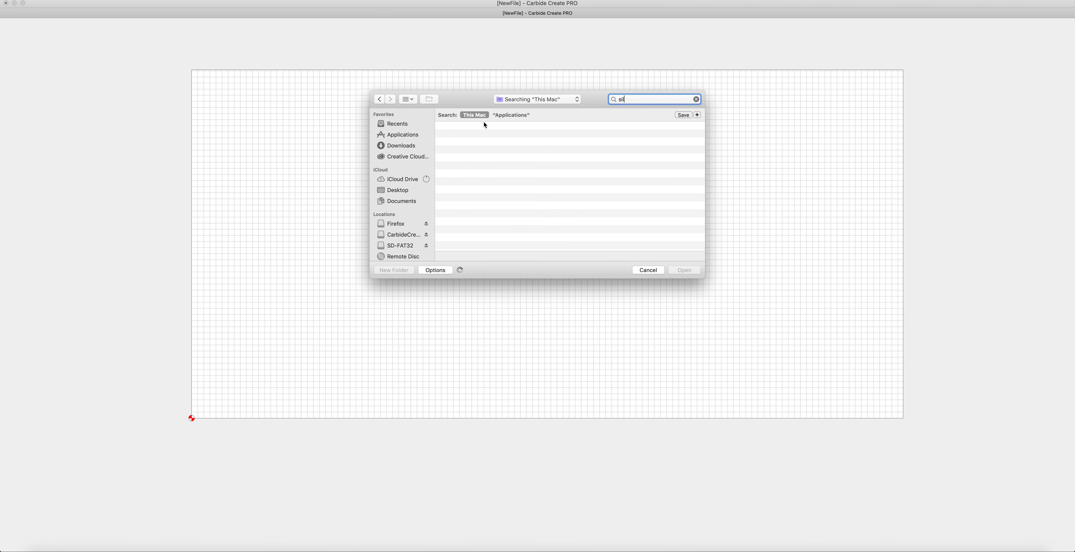
double_click(479, 136)
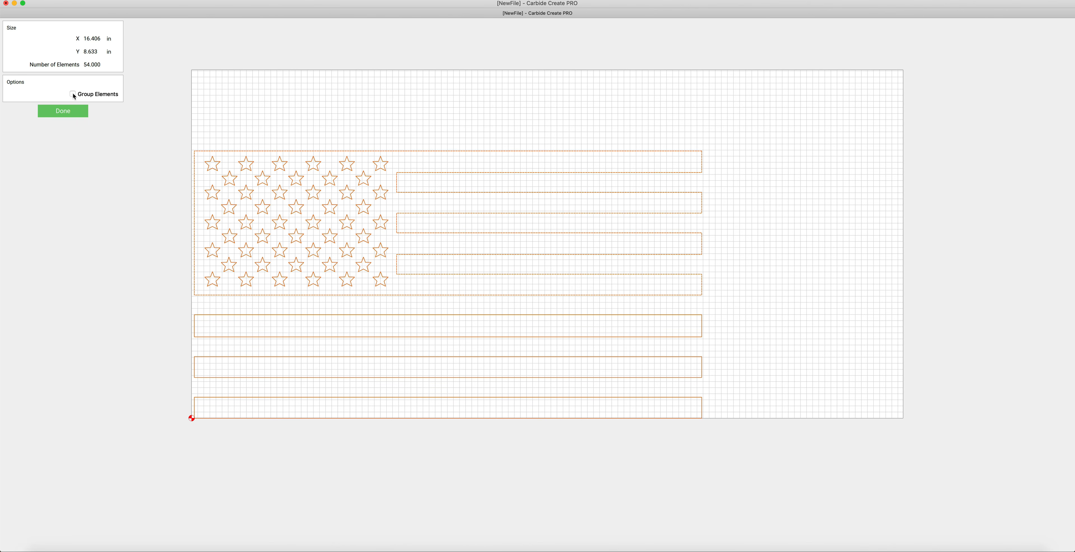
click(65, 111)
Center the imported flag vectors on the stock both horizontally and vertically.
click(57, 186)
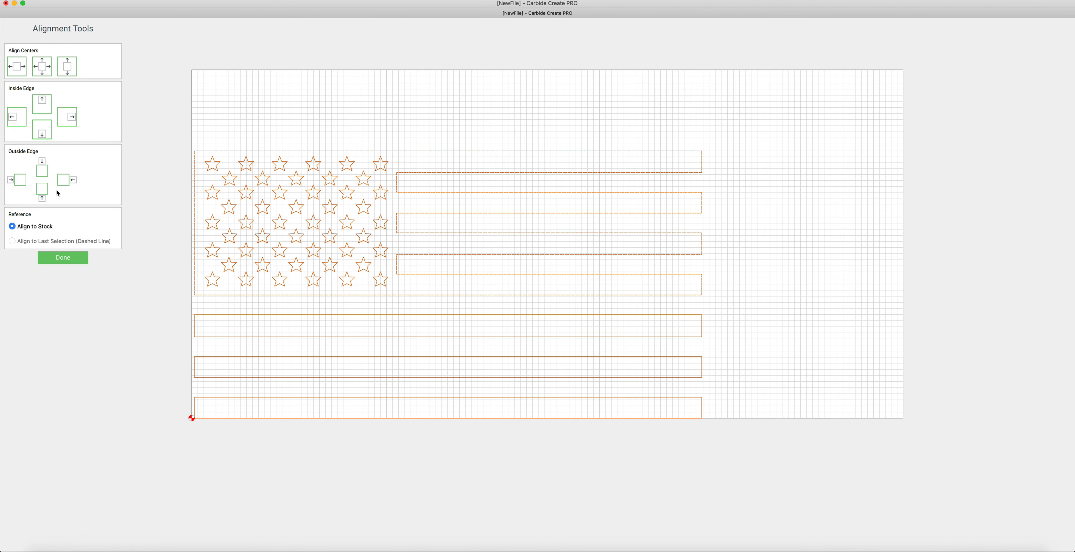
click(41, 74)
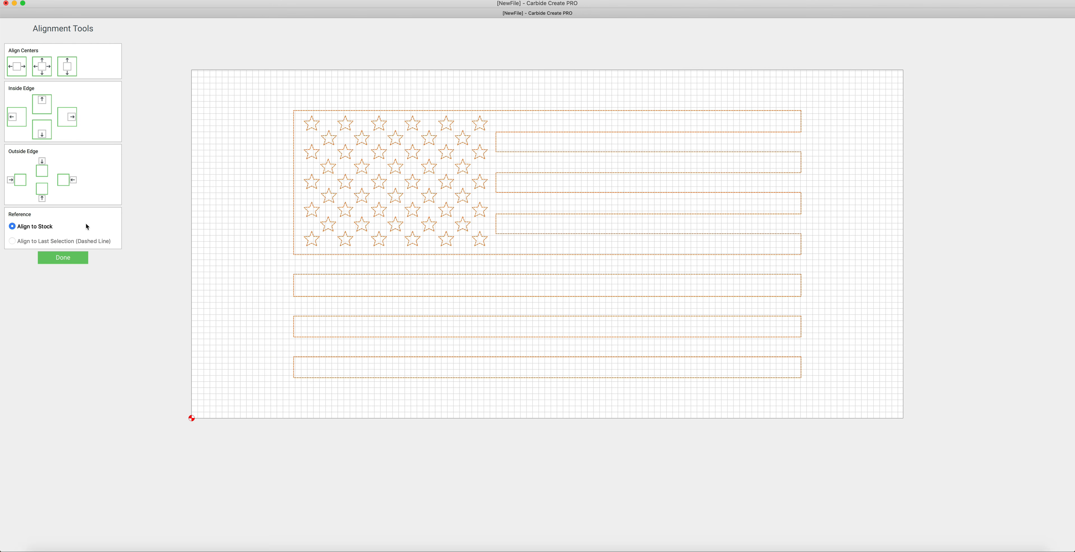
click(63, 257)
Scale the flag vectors proportionally to a height of 11 in and deselect them.
click(36, 165)
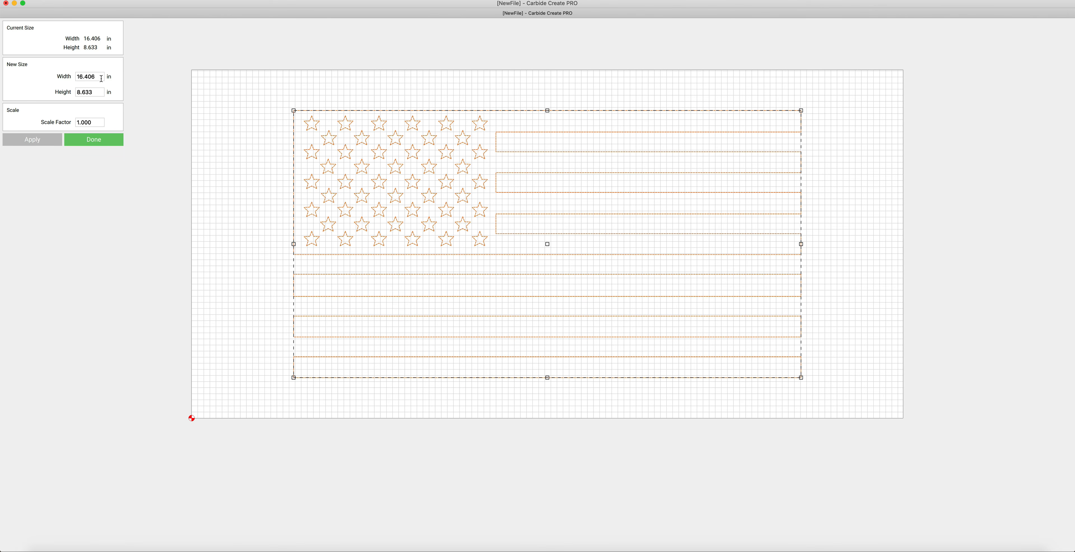
double_click(98, 91)
text(11)
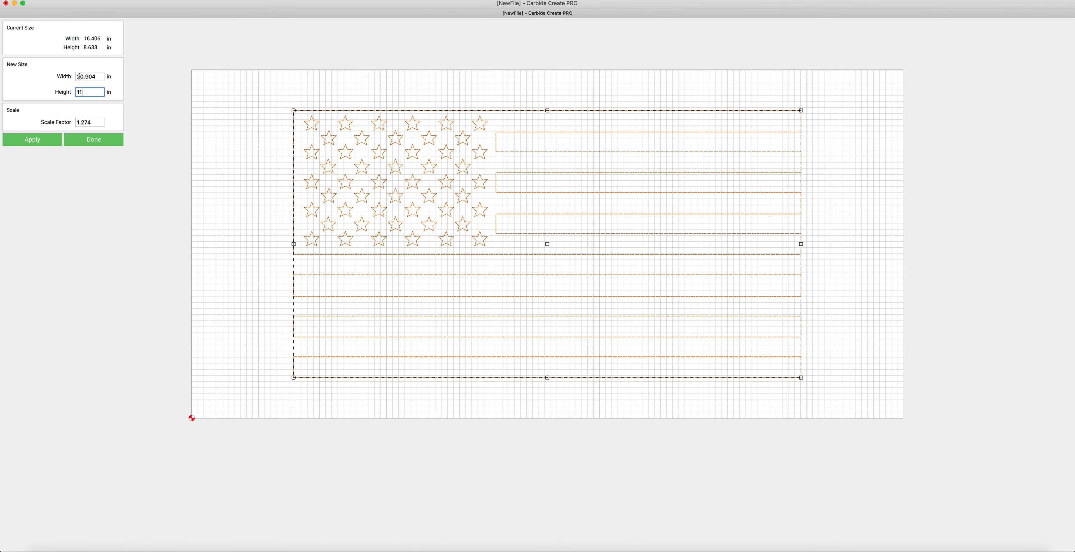
click(37, 144)
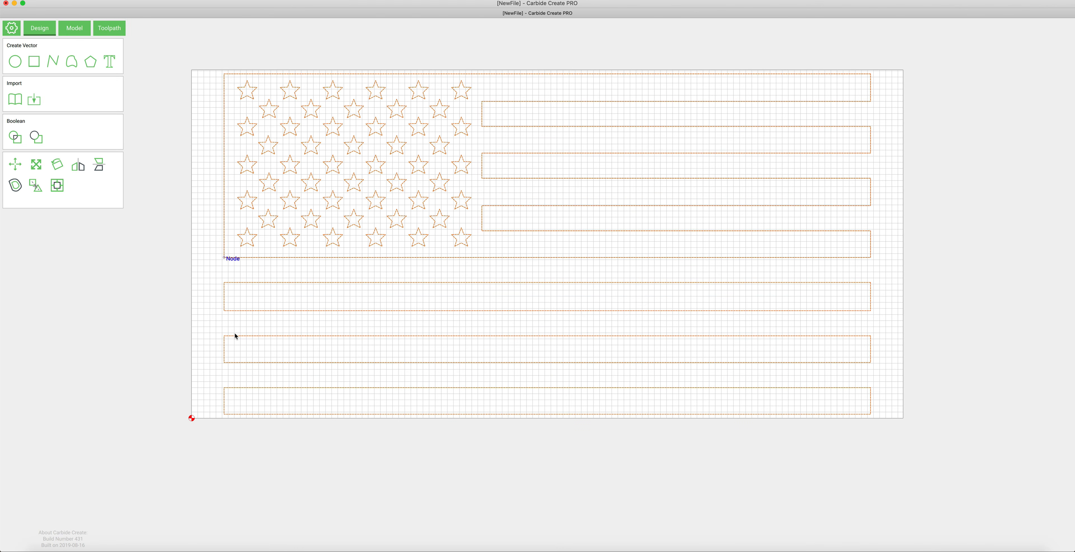
click(159, 130)
Draw a closed rectangular polygon around the whole flag, snapping it to the flag's four outer corners, and deselect it.
click(53, 62)
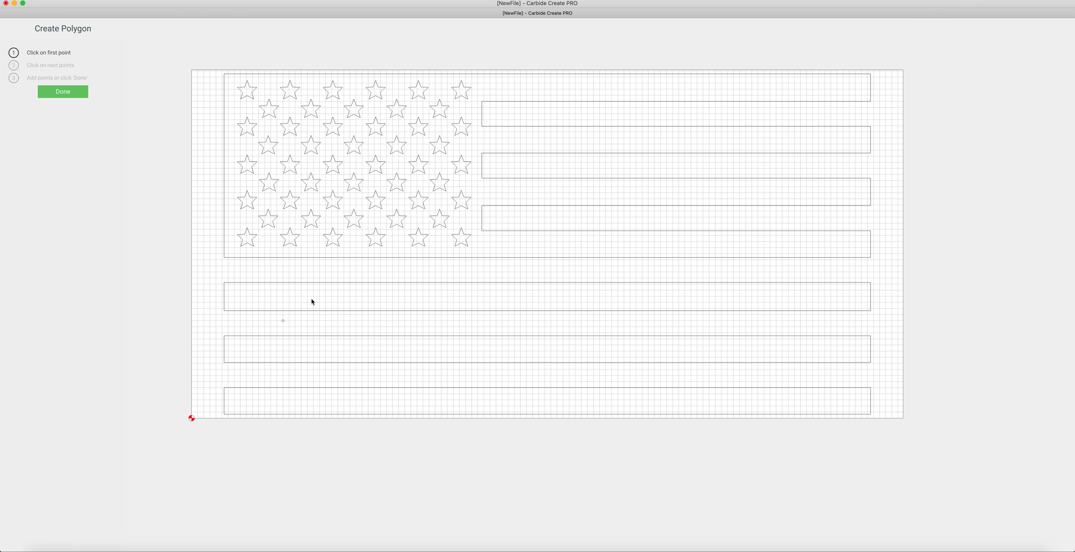
click(224, 74)
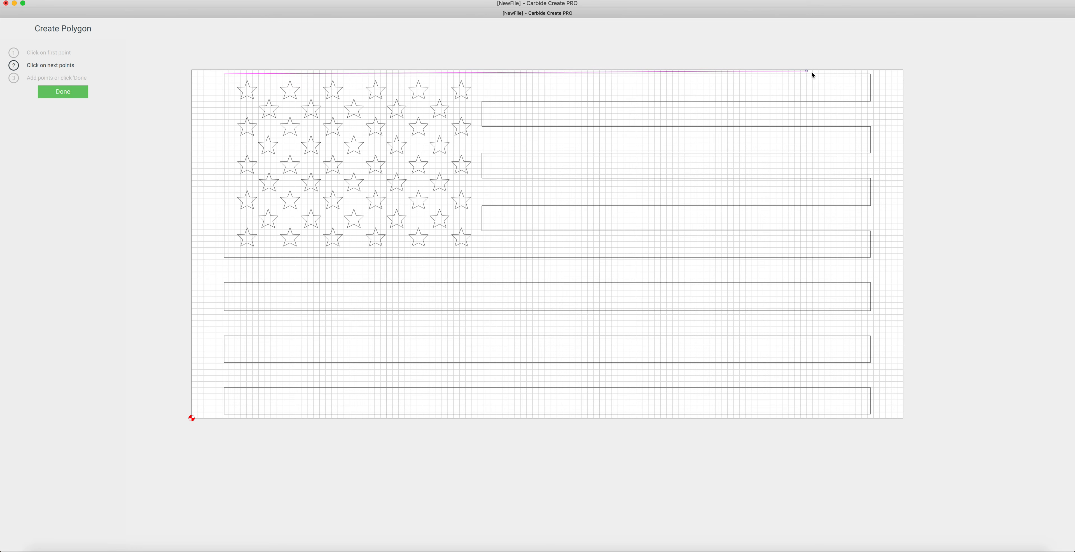
click(872, 88)
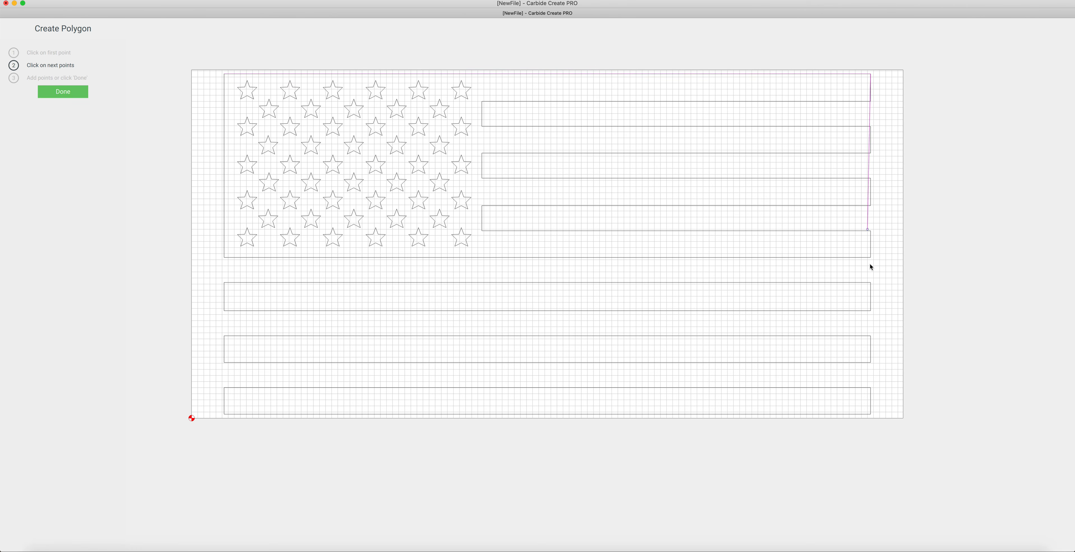
click(871, 416)
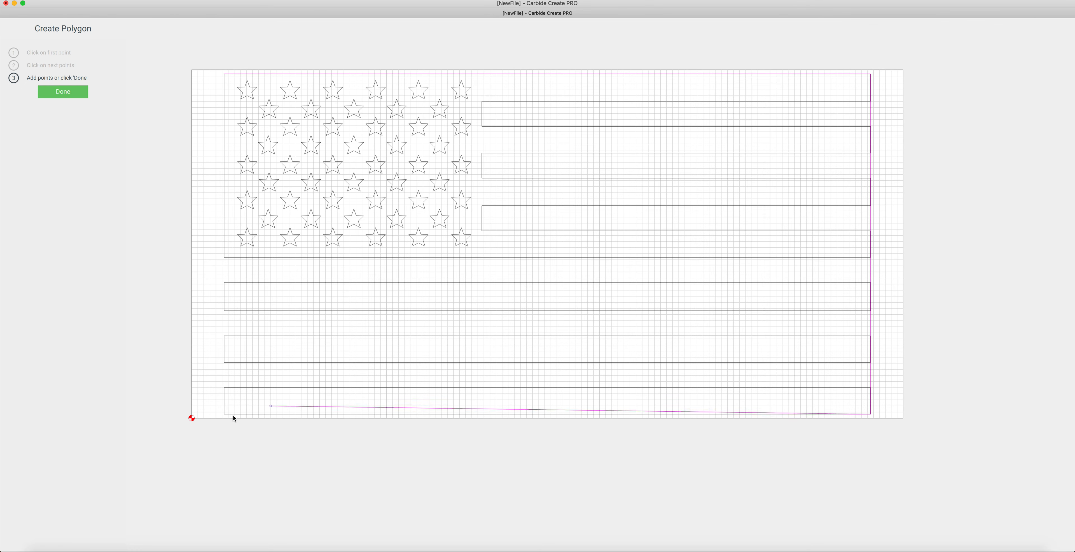
click(224, 415)
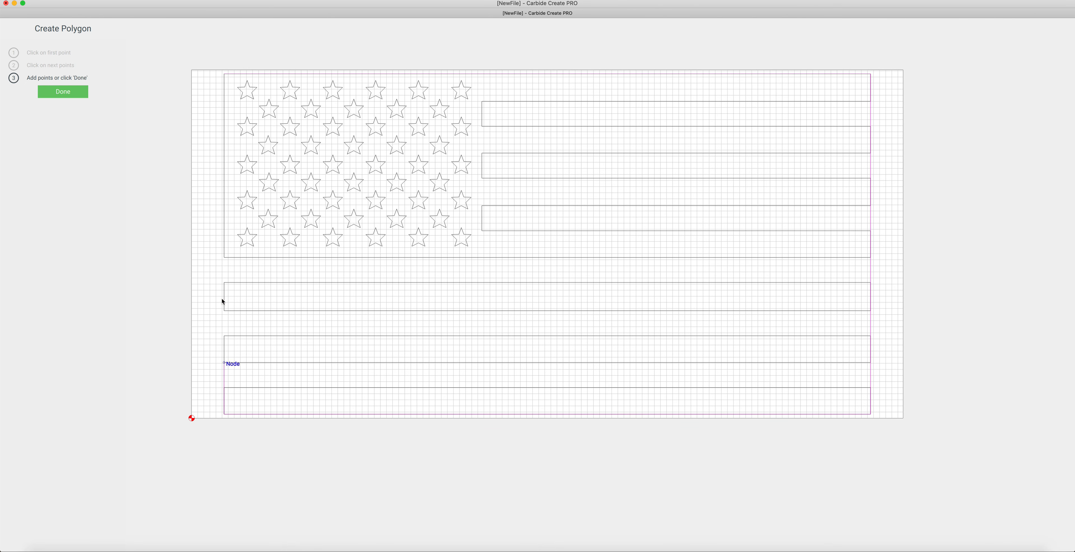
click(225, 74)
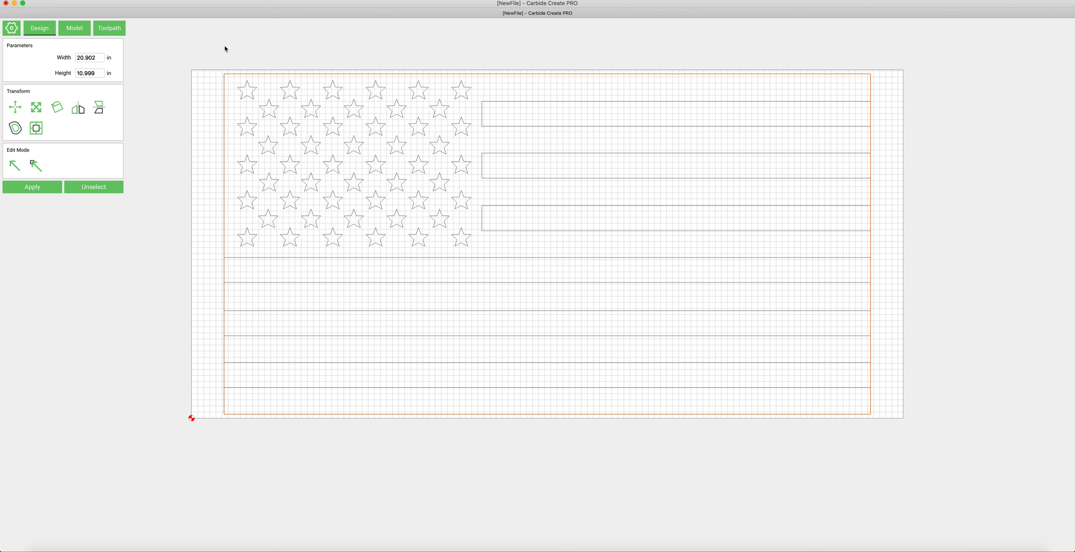
click(157, 90)
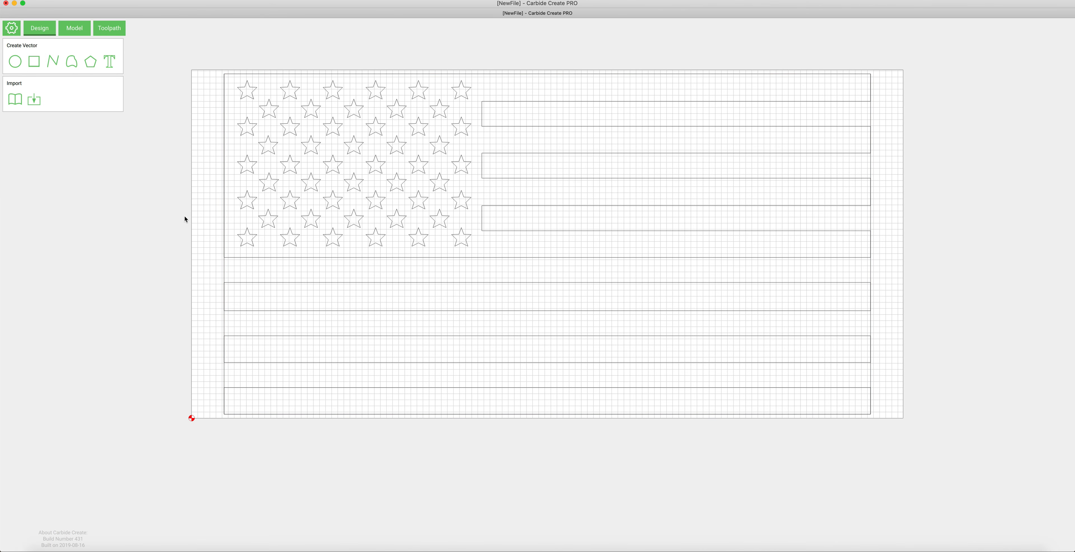
click(224, 269)
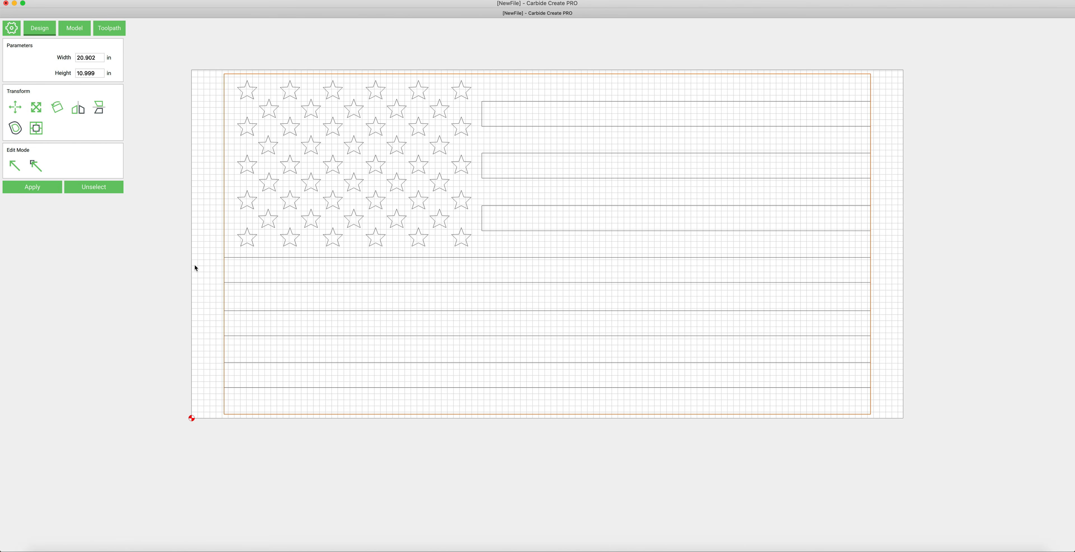
click(216, 269)
key(super+a)
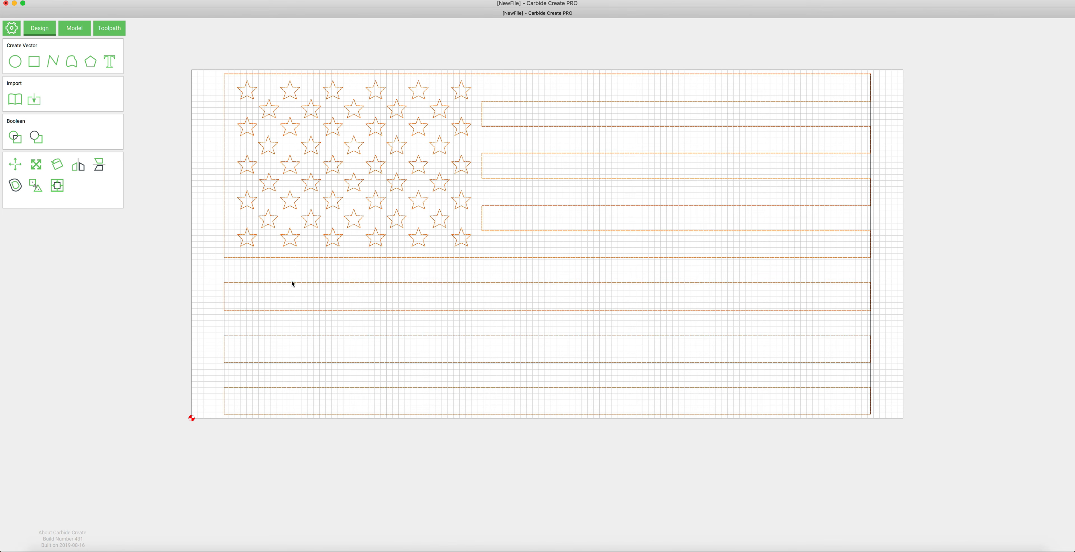
click(170, 258)
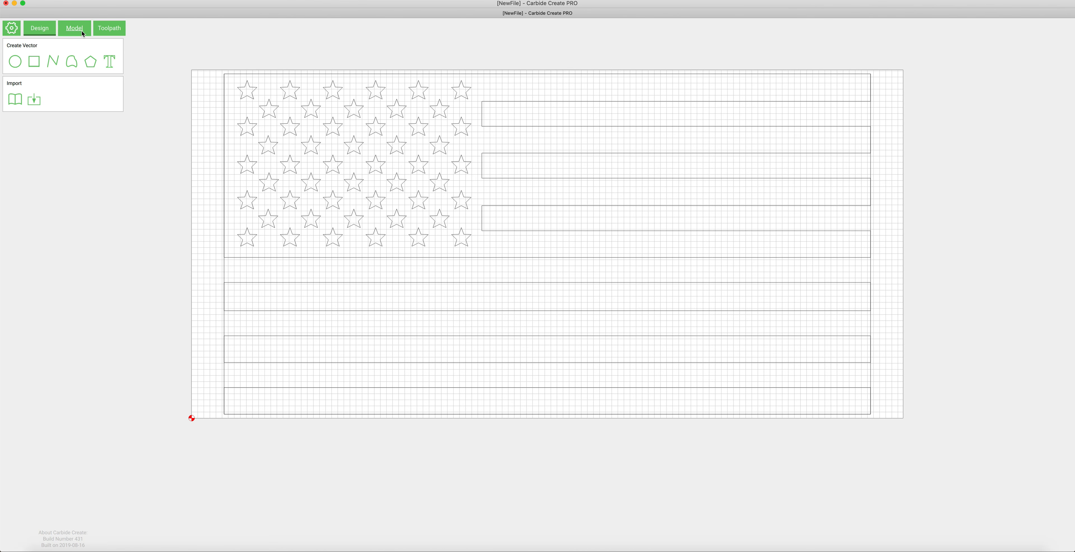
Search the Mac for "wave" and import wave2.png as a 3D model component.
click(74, 32)
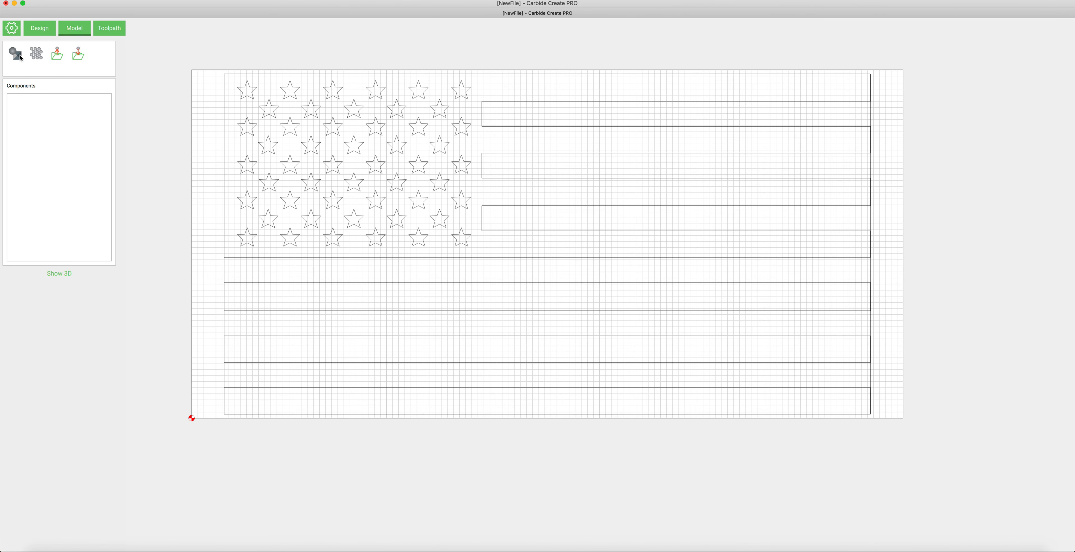
click(58, 58)
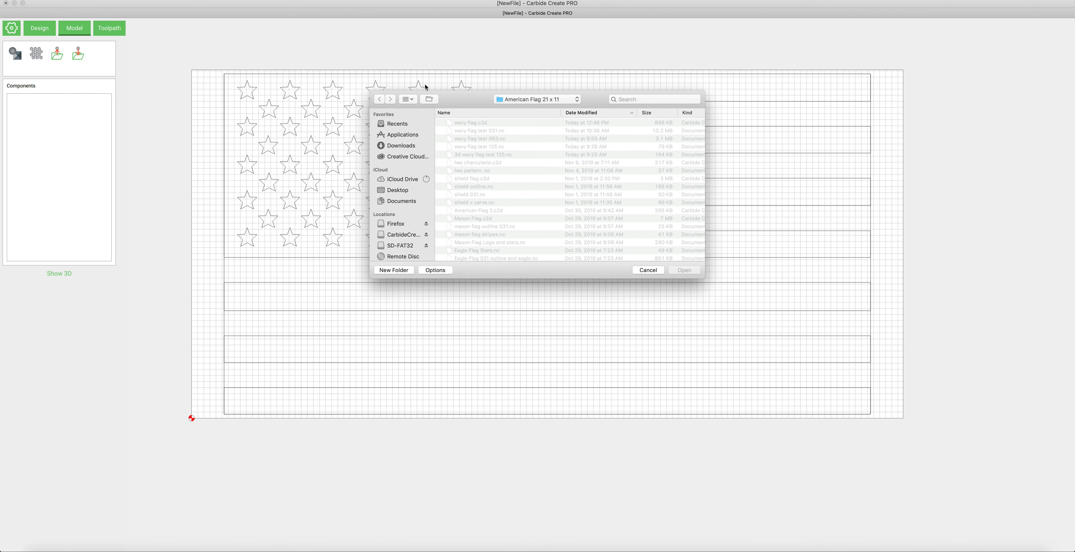
click(642, 100)
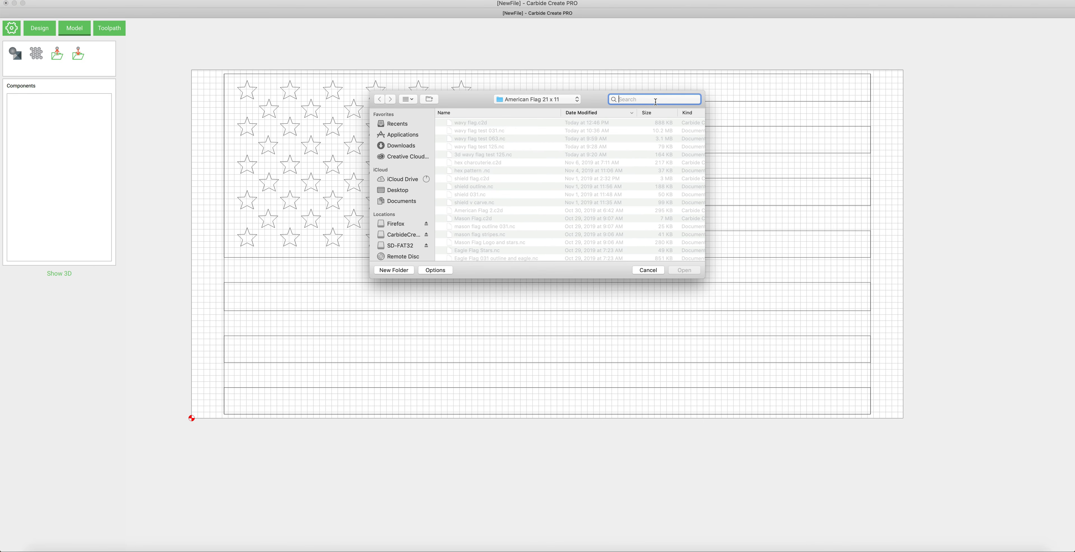
text(wave)
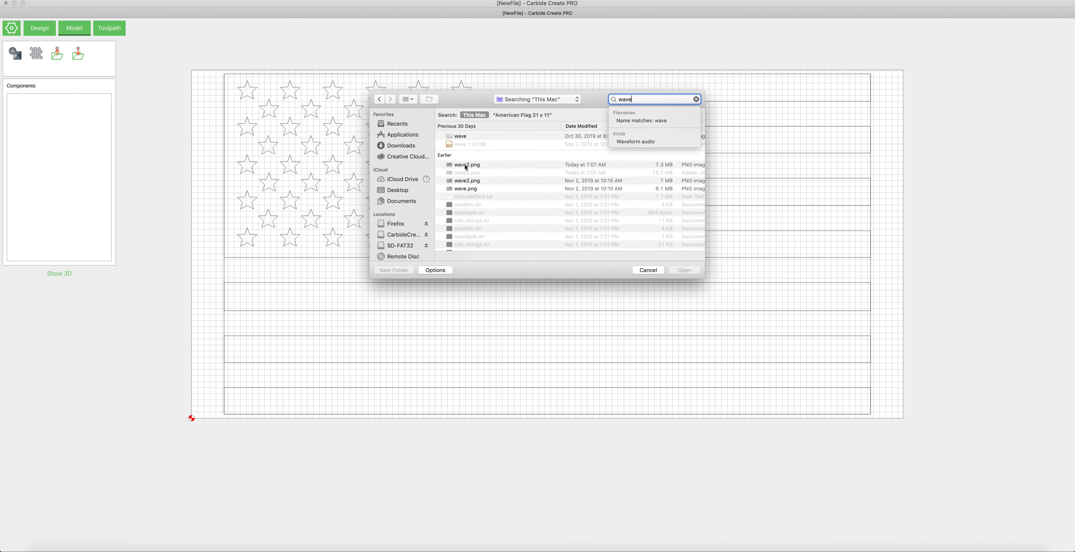
click(467, 166)
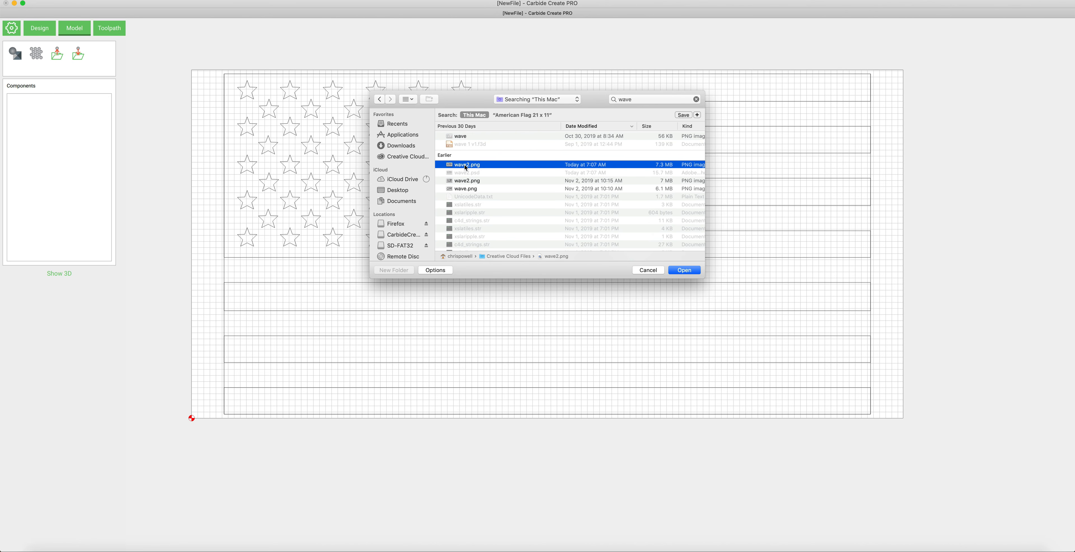
double_click(466, 165)
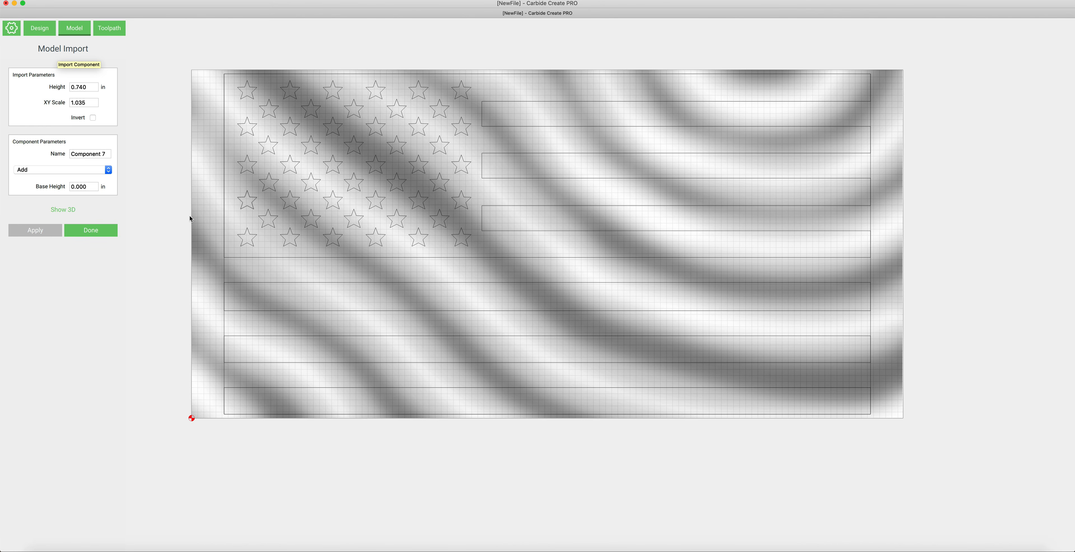
Show the imported wave model in 3D and set its height to 0.2 in.
click(60, 210)
drag(305, 238, 578, 302)
mouse_move(387, 297)
mouse_down()
mouse_move(533, 269)
mouse_move(519, 303)
mouse_move(301, 234)
mouse_move(267, 288)
mouse_move(233, 290)
mouse_move(231, 307)
mouse_move(354, 267)
mouse_move(474, 310)
mouse_move(471, 288)
mouse_move(435, 305)
mouse_move(396, 292)
mouse_up()
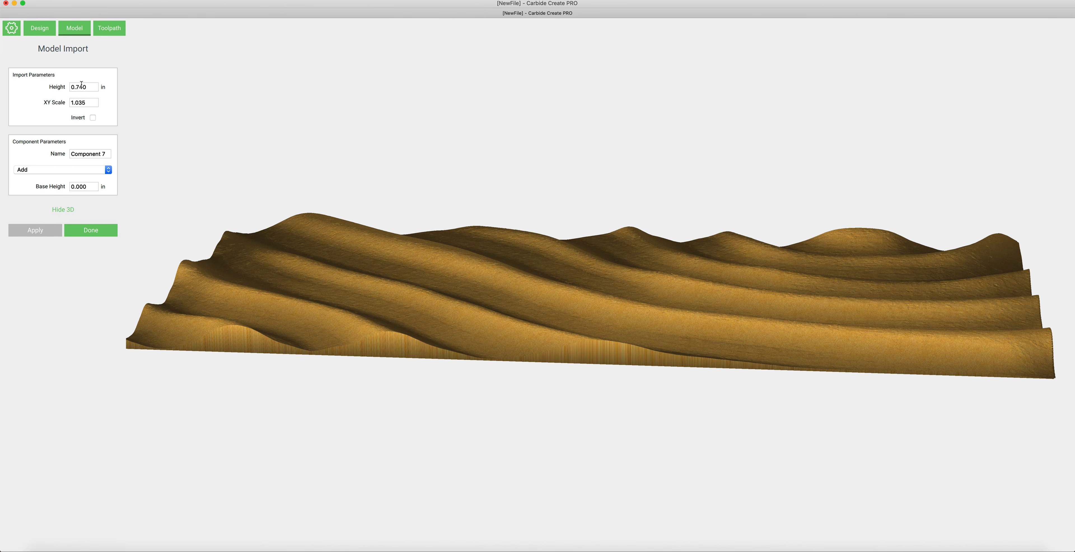
click(72, 86)
drag(90, 87, 78, 88)
text(2)
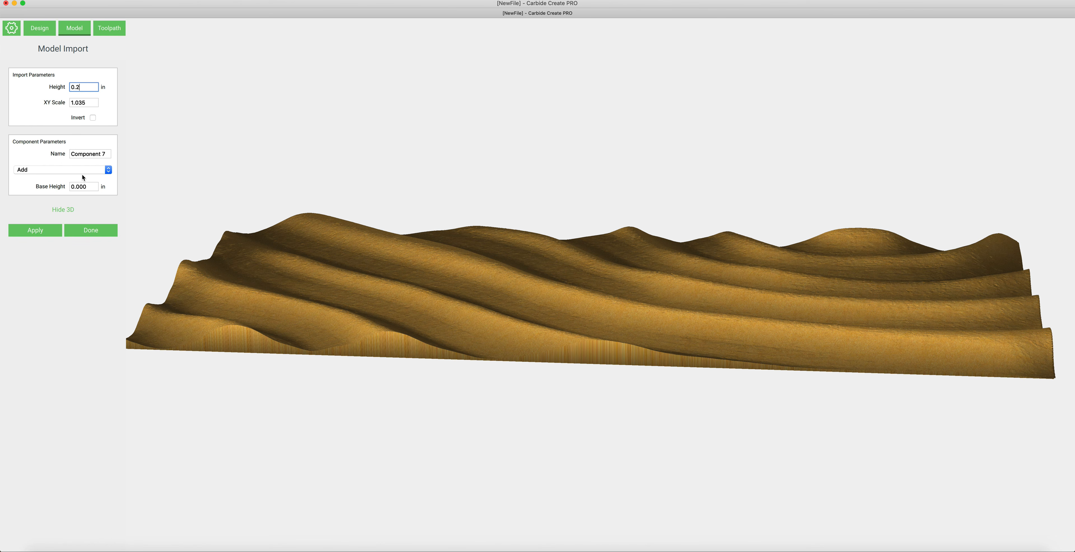
click(35, 233)
drag(457, 274, 530, 286)
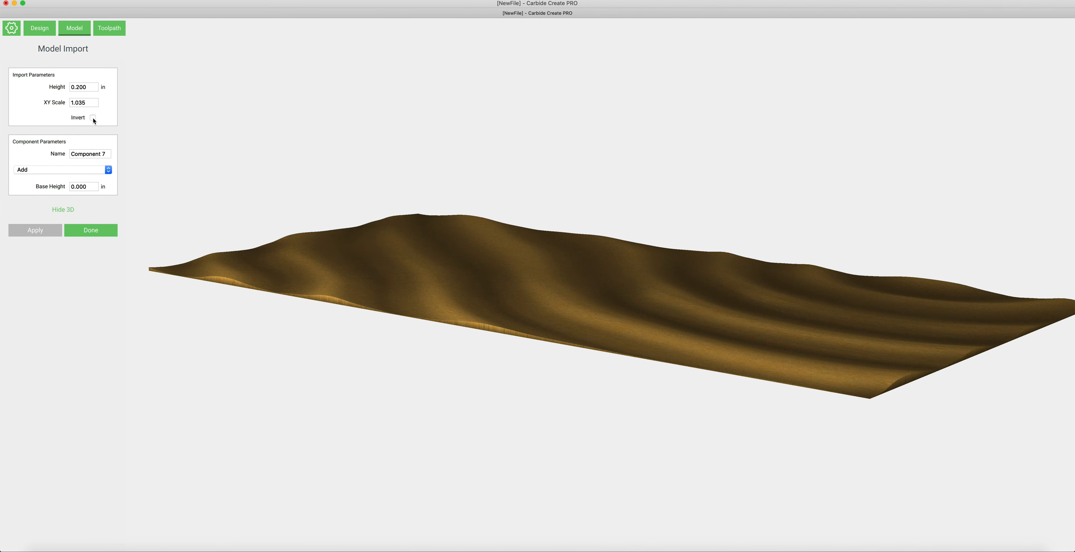
Set the wave model's height to 0.3 in, apply it and inspect the relief from the side.
click(92, 87)
key(BackSpace)
key(BackSpace)
key(BackSpace)
text(3)
click(41, 234)
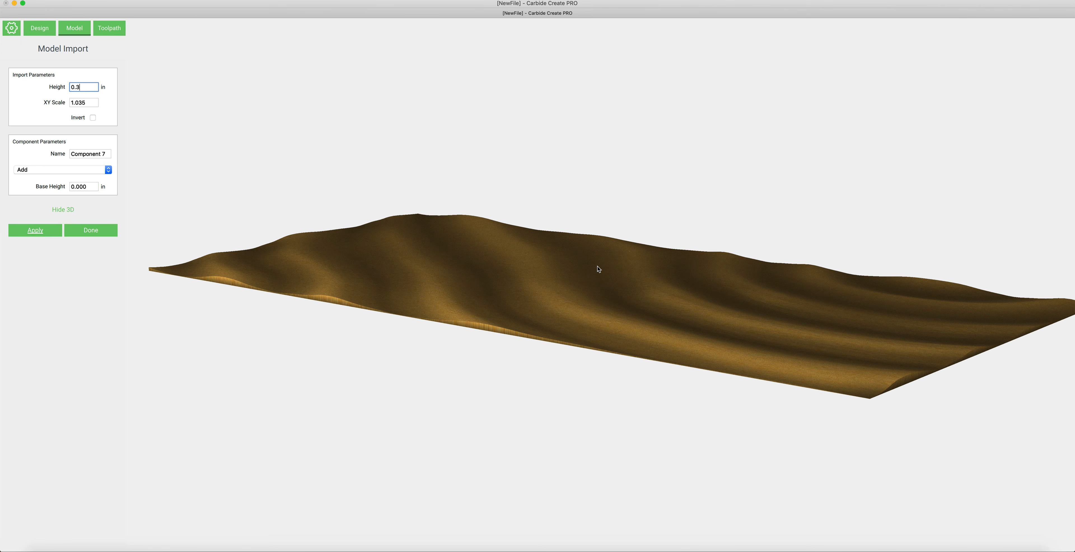
drag(634, 295, 613, 320)
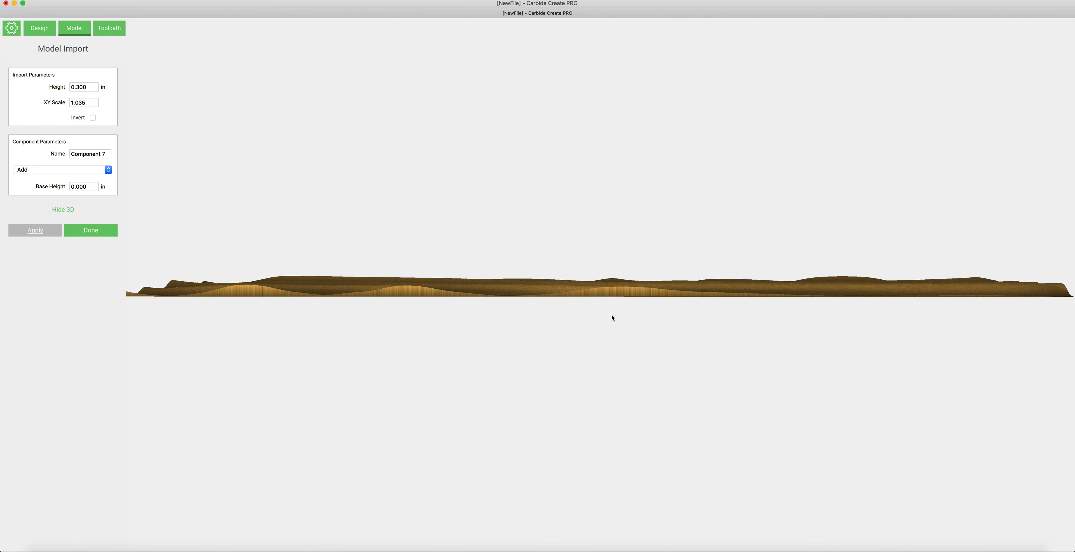
drag(588, 279, 603, 326)
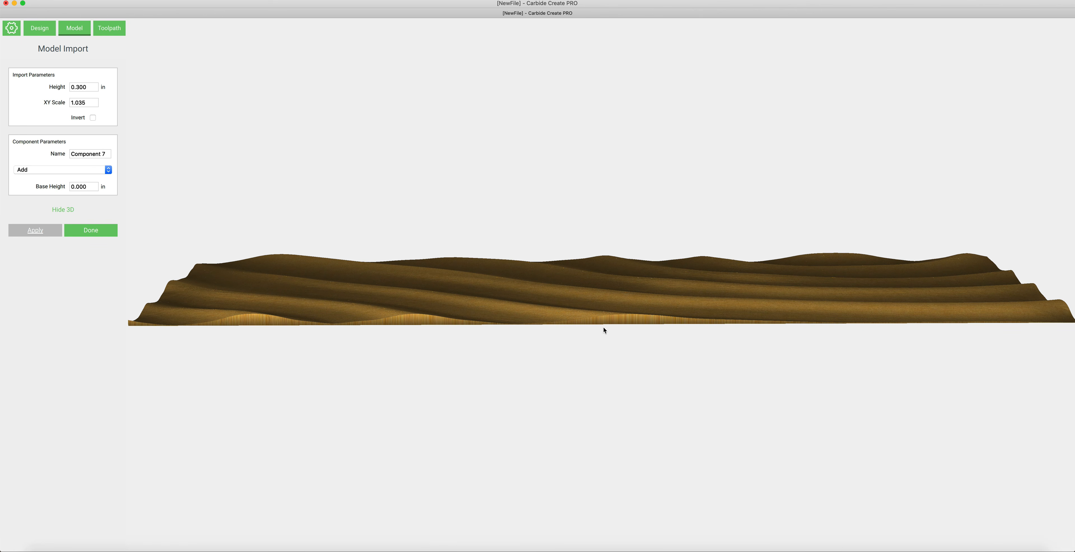
Set the wave component's base height to 0.2 in and apply it.
click(91, 186)
click(90, 187)
drag(95, 186, 75, 187)
text(2)
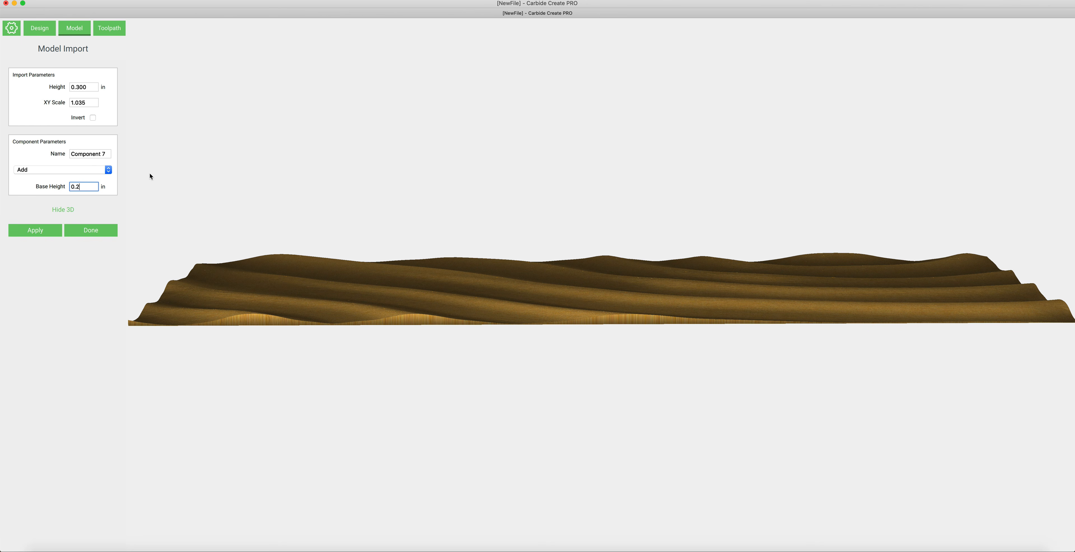
click(37, 231)
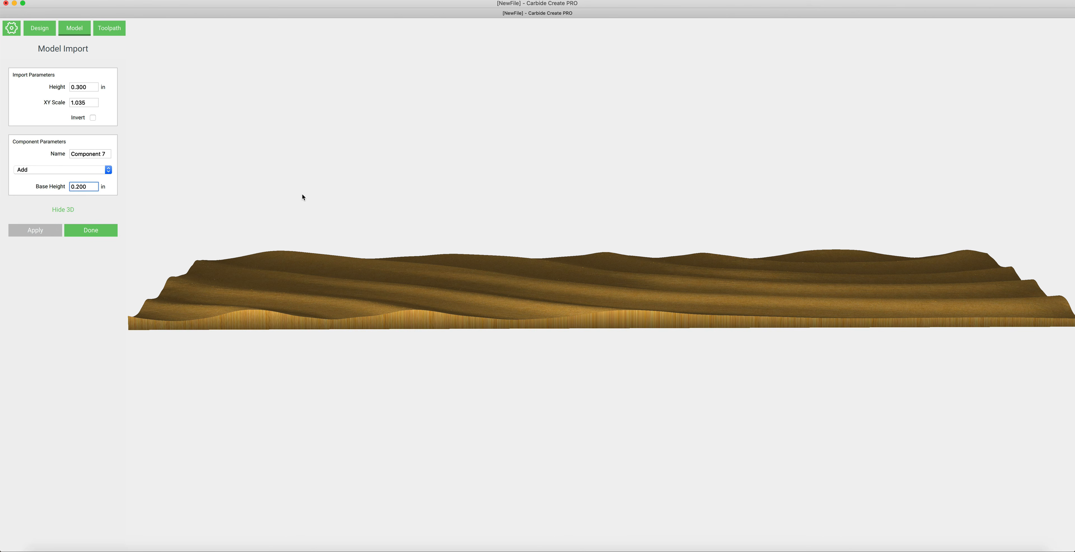
drag(283, 199, 435, 295)
Set the wave component's base height to 0.4 in and apply it.
click(89, 187)
drag(88, 187, 77, 189)
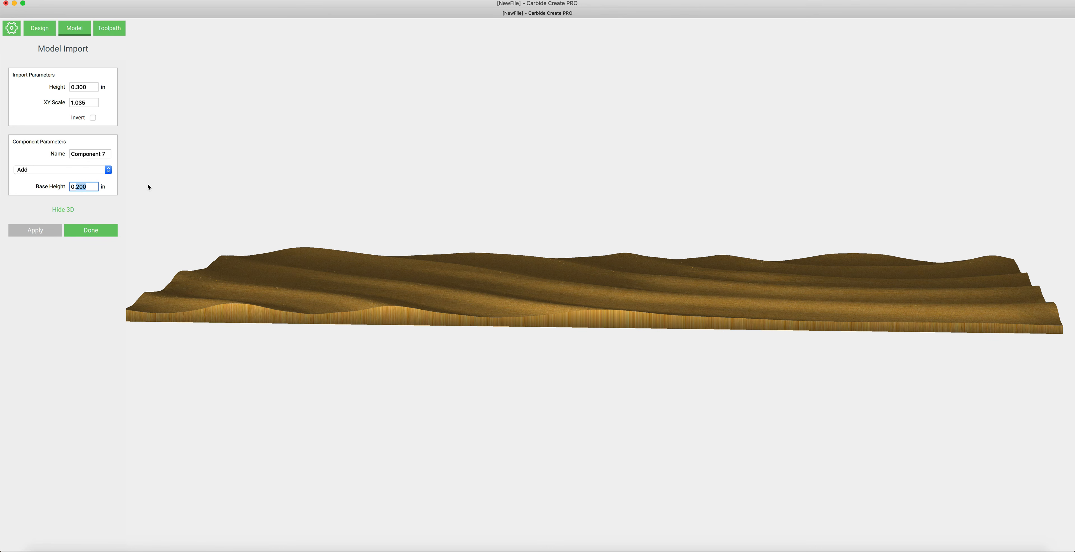
text(4)
click(33, 230)
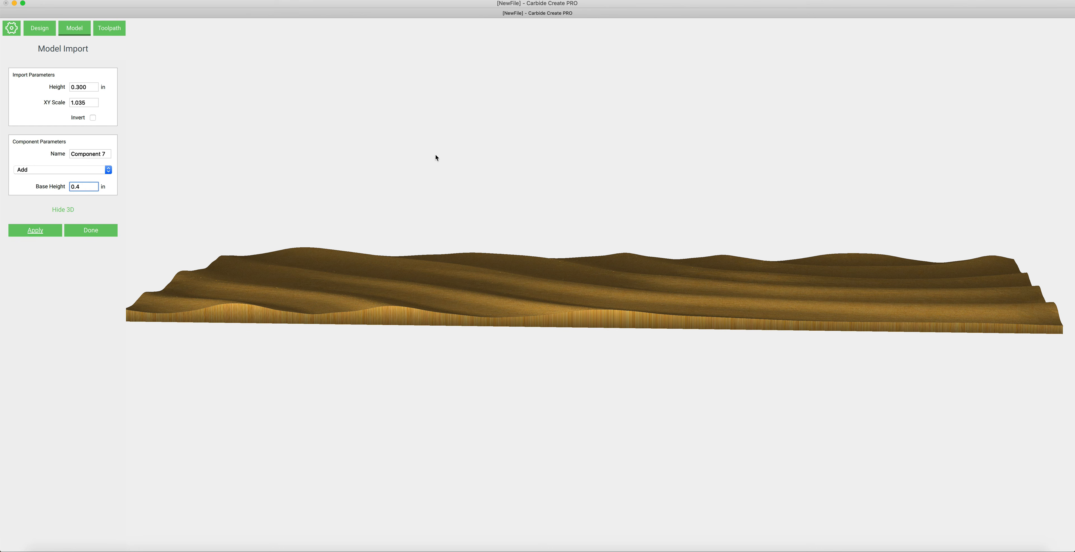
drag(468, 221, 459, 321)
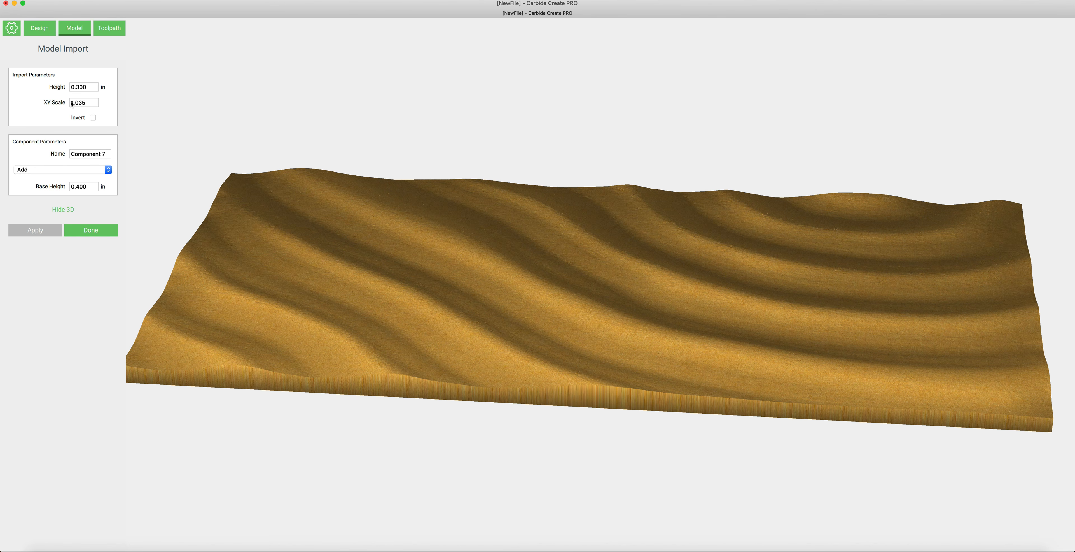
Set the wave model's XY scale to 0.5, apply it and compare the 2D and 3D views.
triple_click(85, 102)
click(86, 103)
triple_click(86, 102)
text(.5)
click(44, 227)
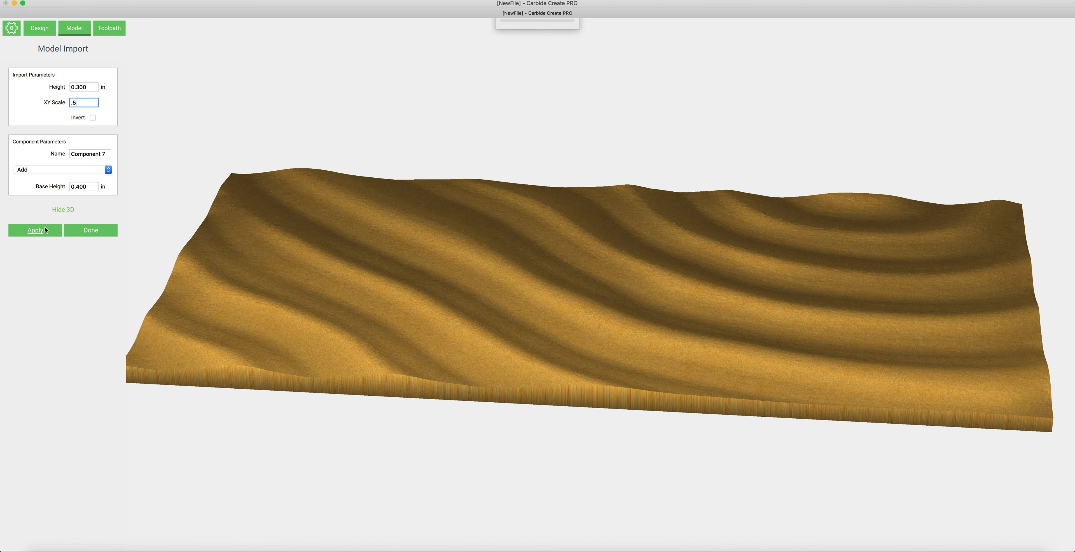
text(.5)
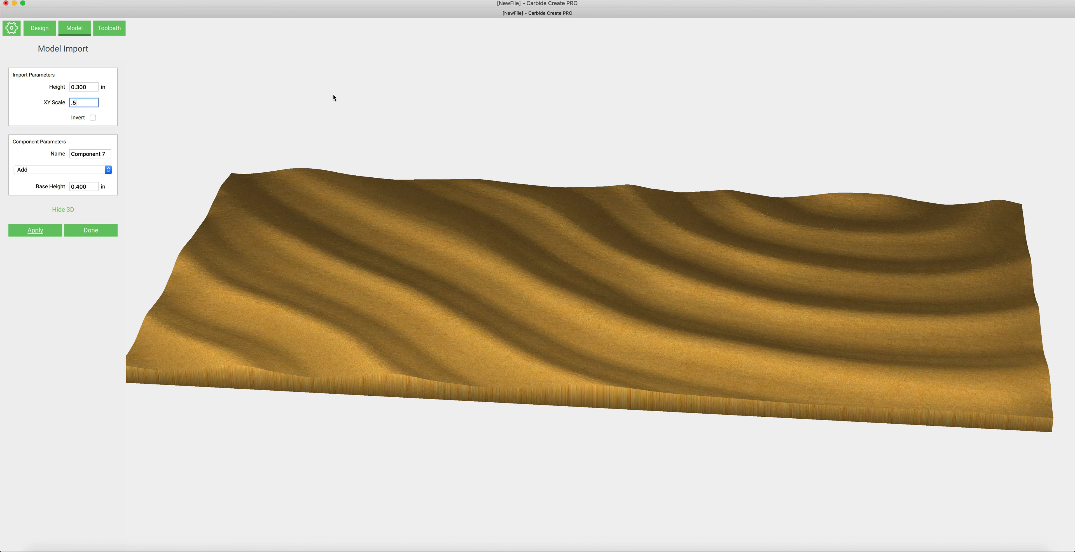
key(Return)
drag(487, 283, 480, 317)
click(65, 210)
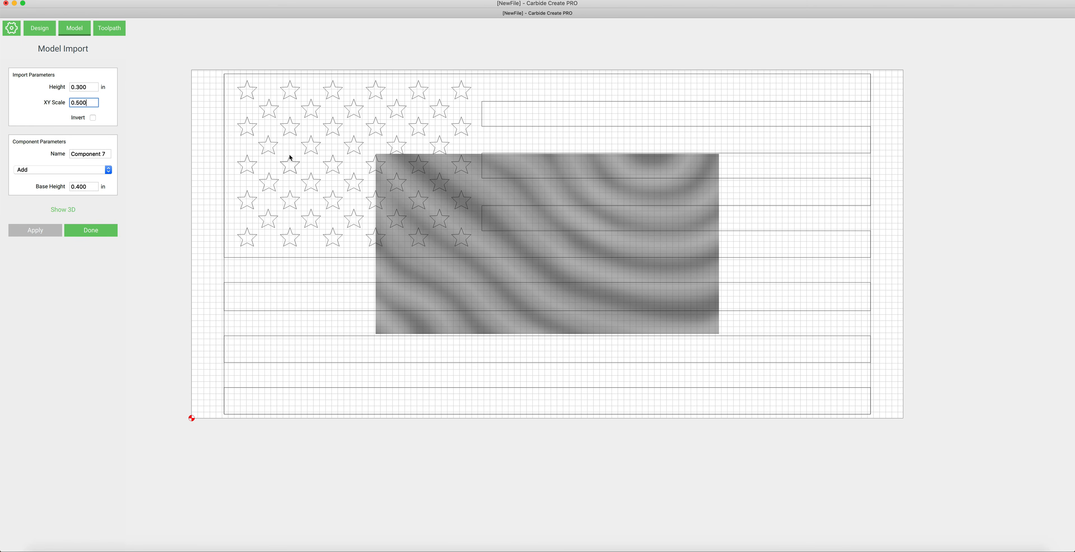
click(63, 210)
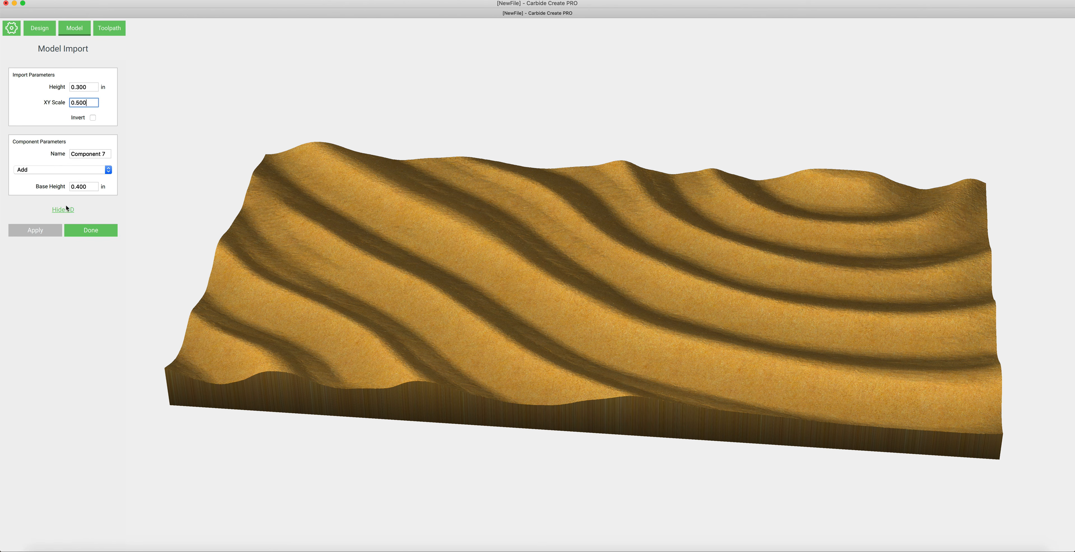
Set the wave model's XY scale to 1.035, check it in 3D and finish the import.
double_click(89, 103)
text(1.035)
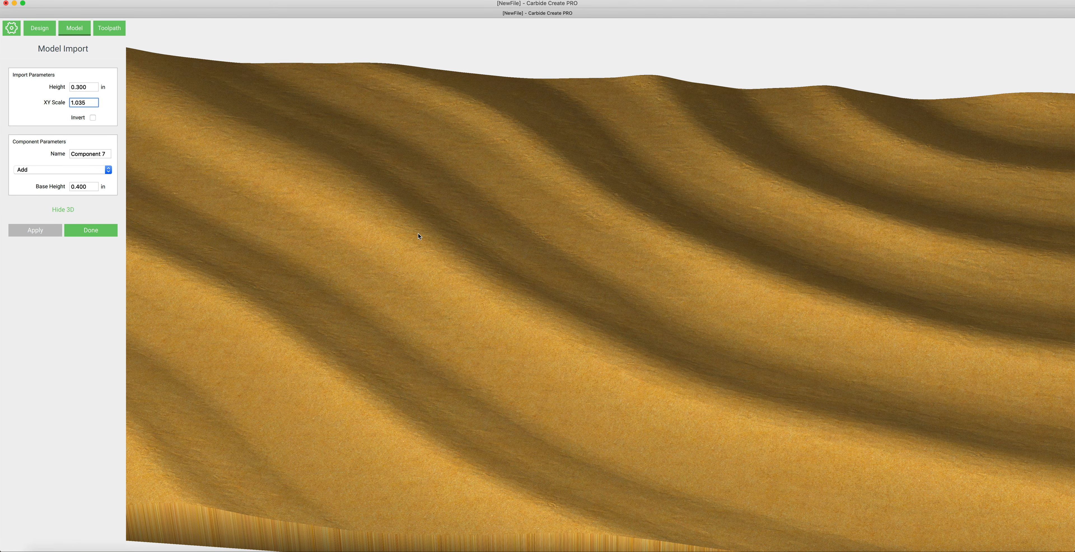
scroll(418, 234, down, 5)
drag(418, 234, 688, 177)
drag(446, 241, 493, 348)
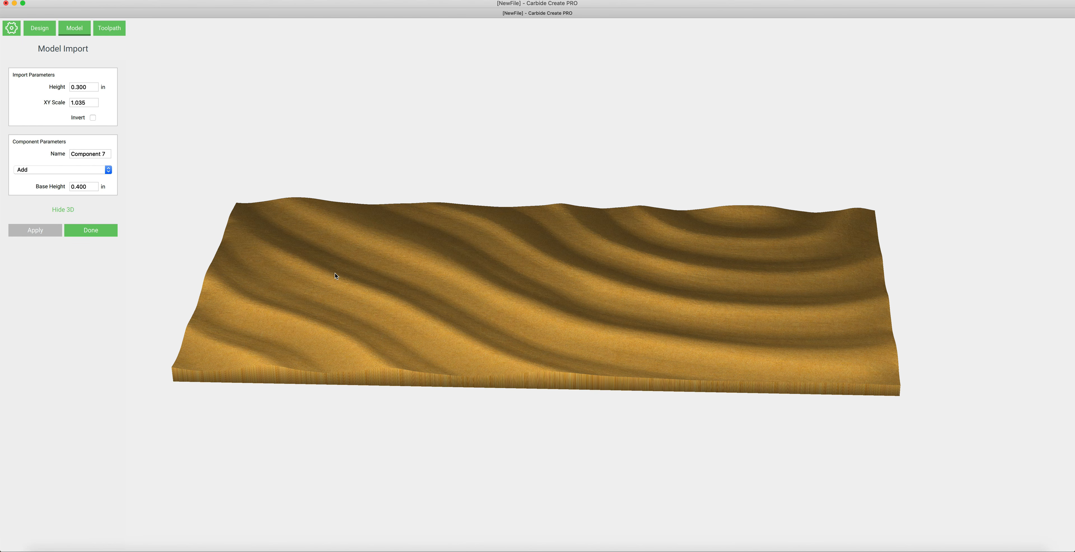
click(93, 229)
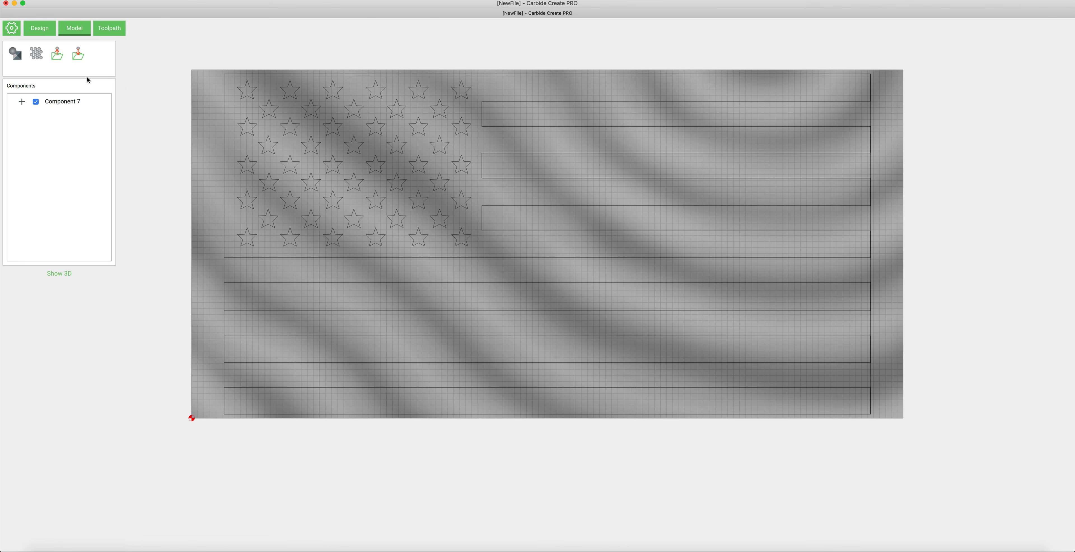
Create a 3D Finish toolpath for the rectangle around the flag, keeping the #121 0.031 in tool and an angle of 0.
click(111, 30)
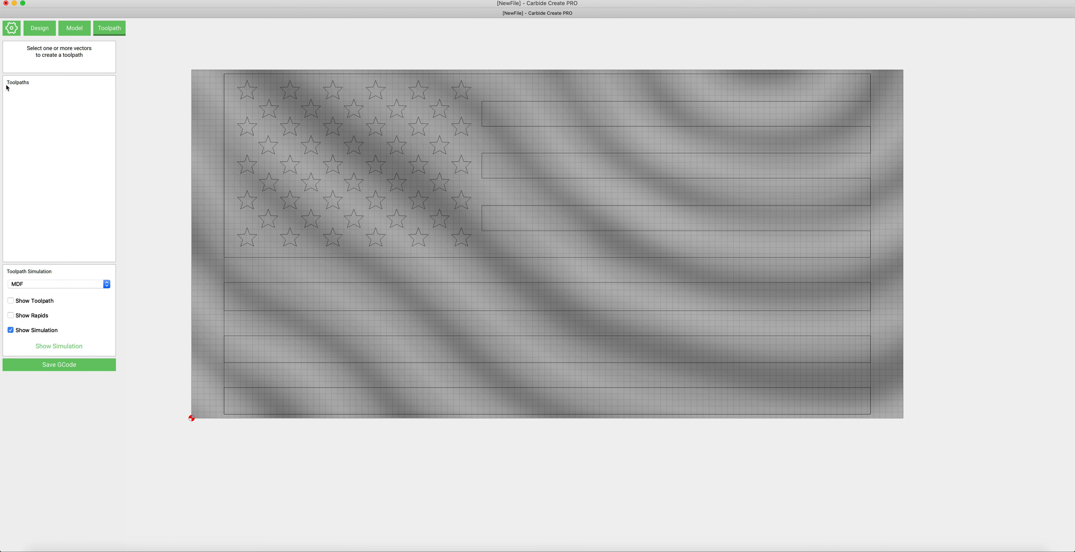
click(81, 28)
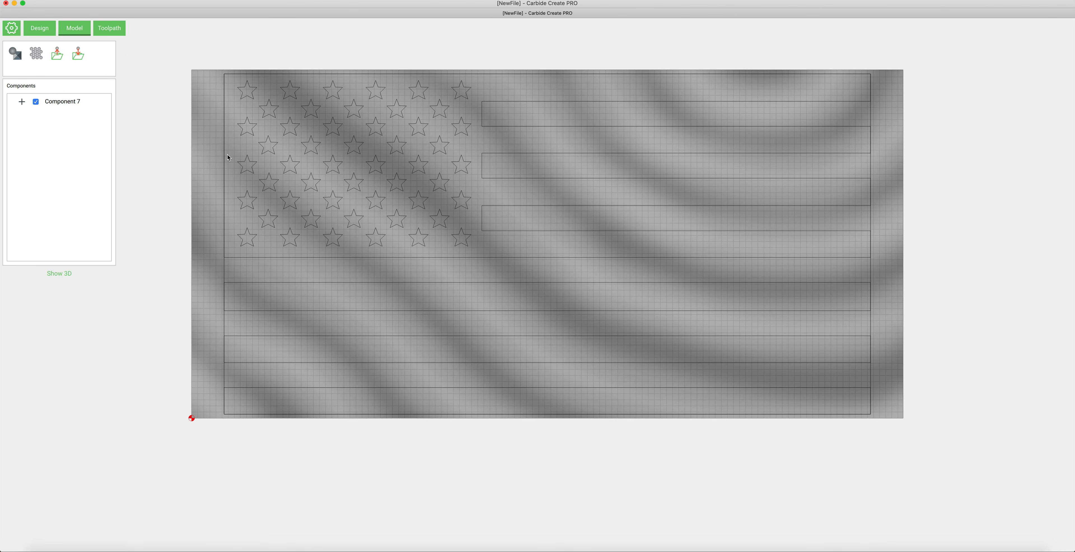
click(224, 271)
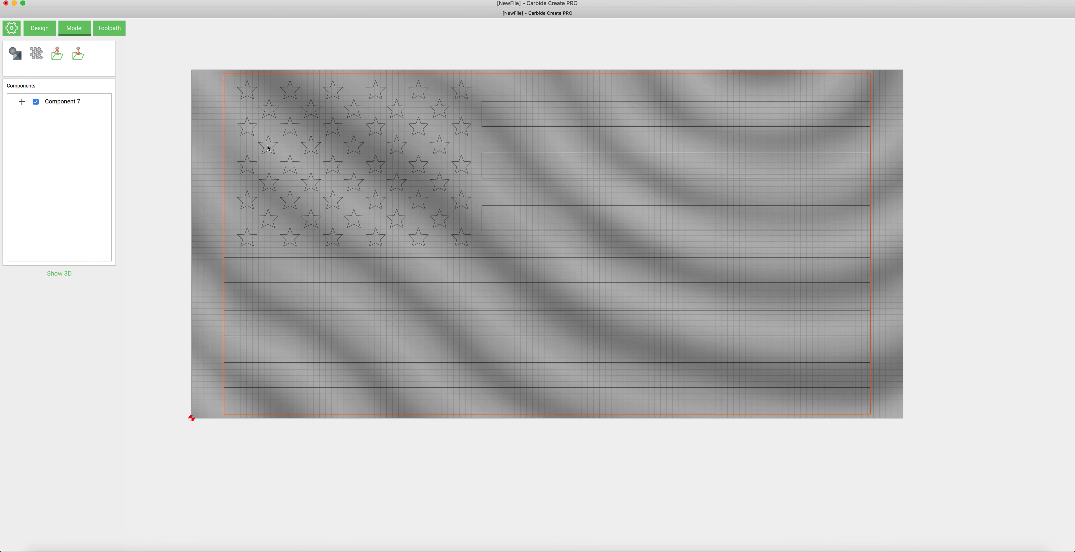
click(109, 28)
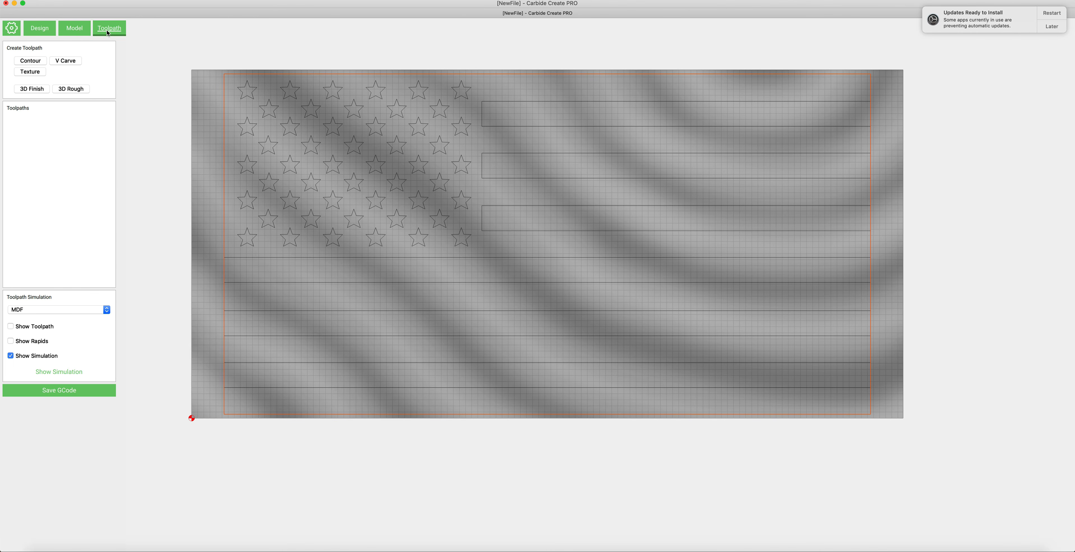
click(37, 89)
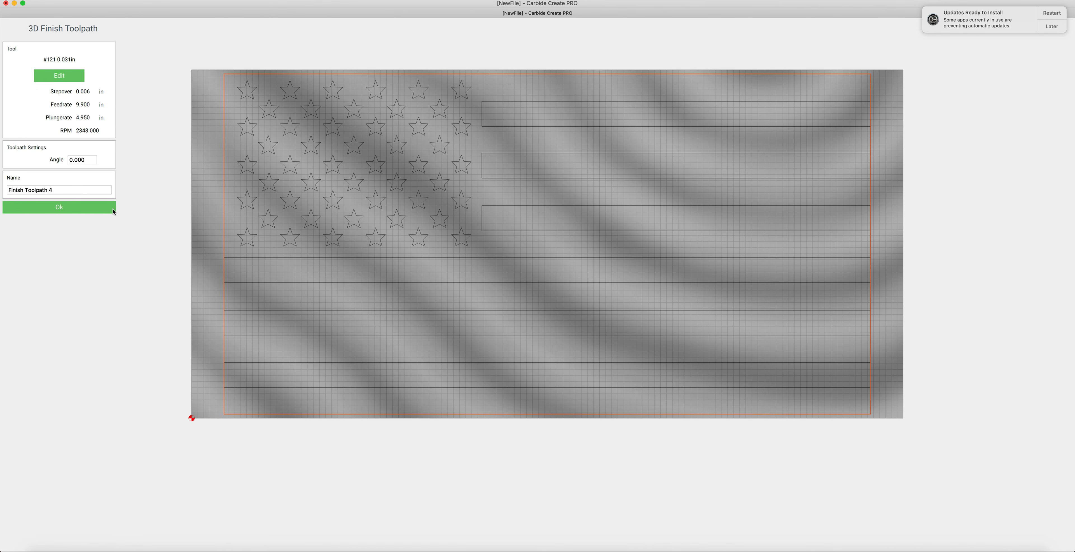
click(60, 207)
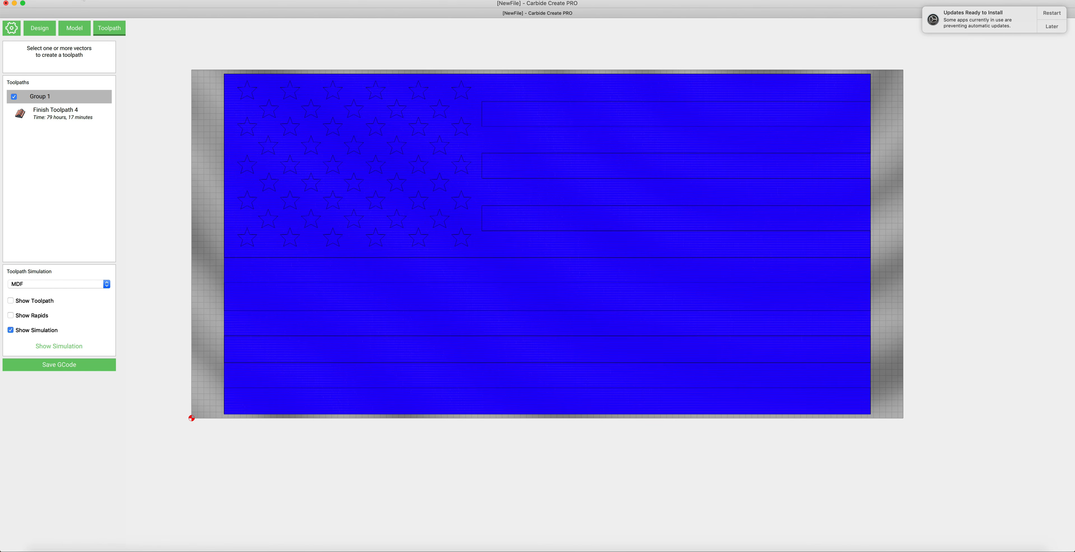
Save the design as "3d flag 2" and inspect the simulated finish toolpath in 3D.
click(83, 0)
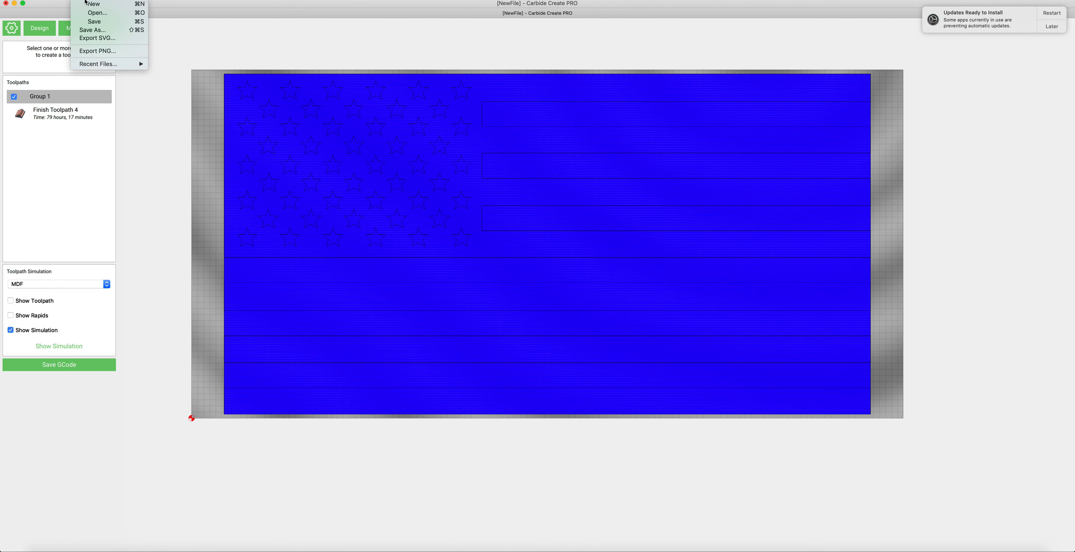
click(100, 23)
text(3d flag 2)
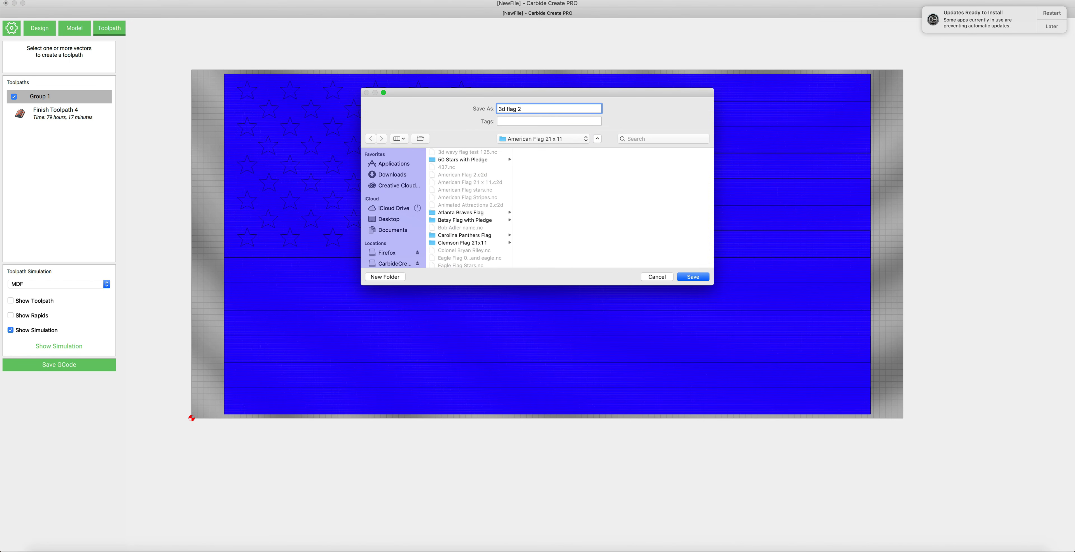
click(691, 278)
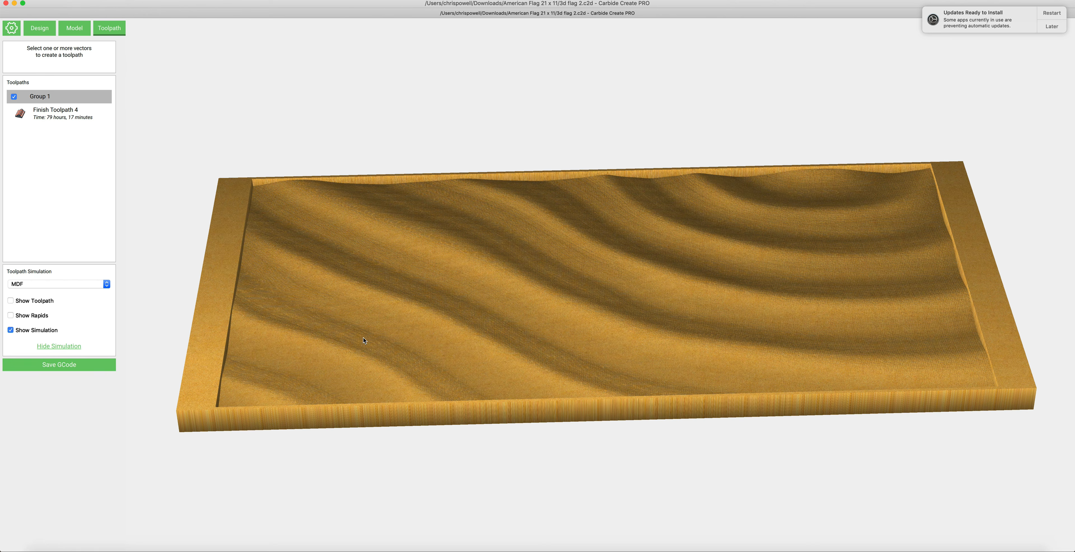
drag(462, 350, 420, 285)
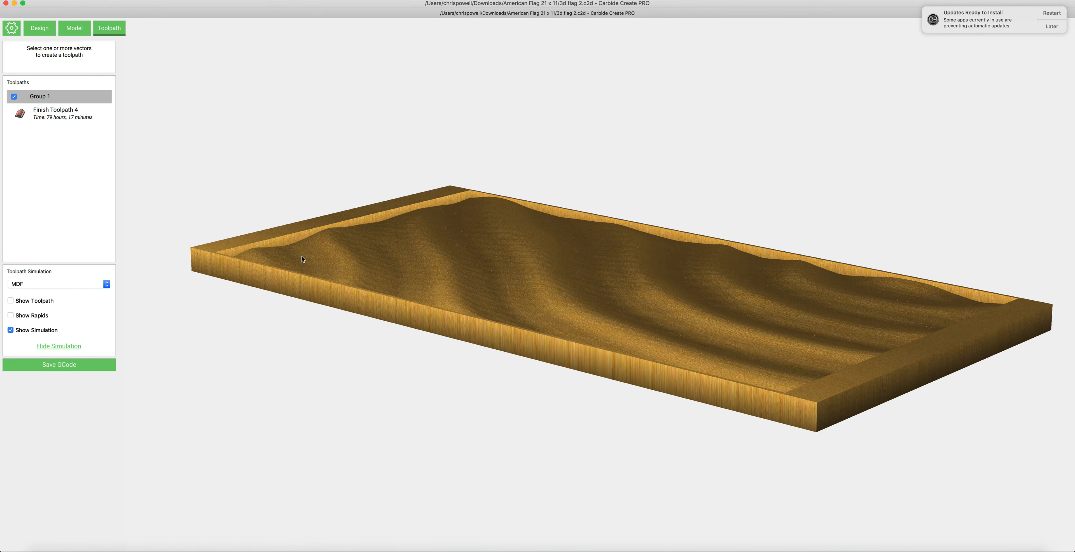
drag(620, 278, 554, 259)
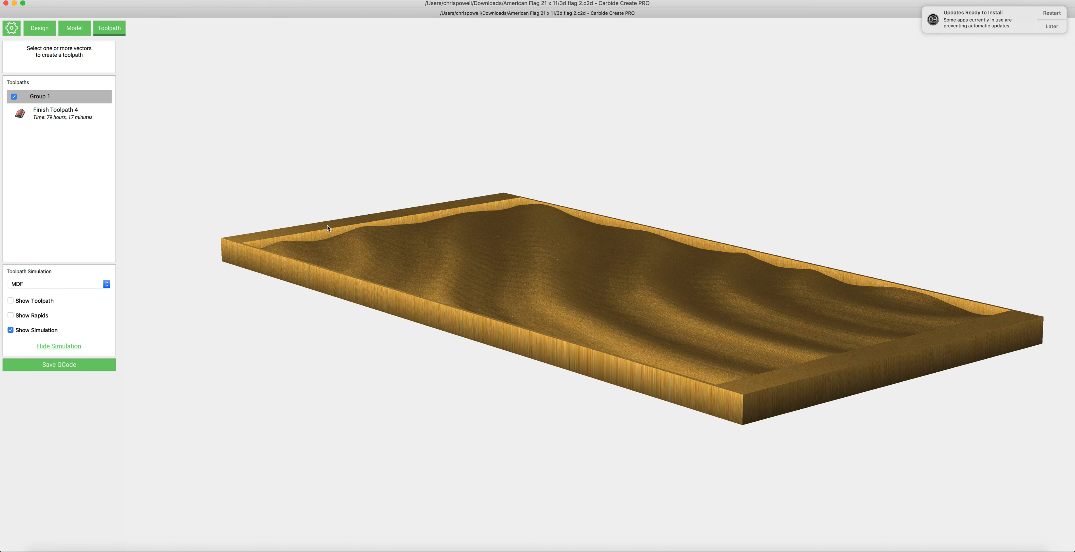
Delete the 3D finish toolpath from Group 1.
drag(319, 226, 538, 334)
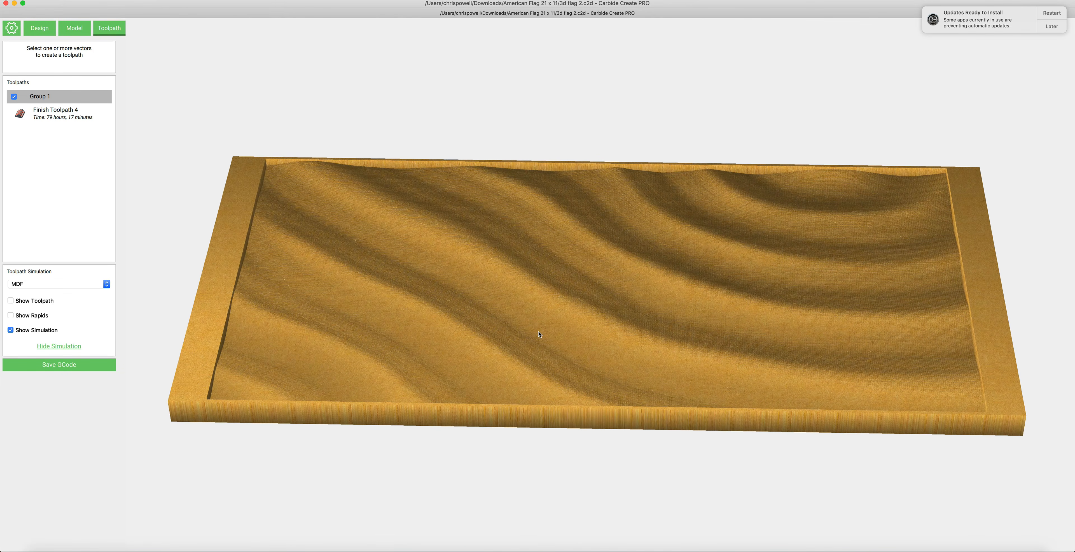
right_click(51, 114)
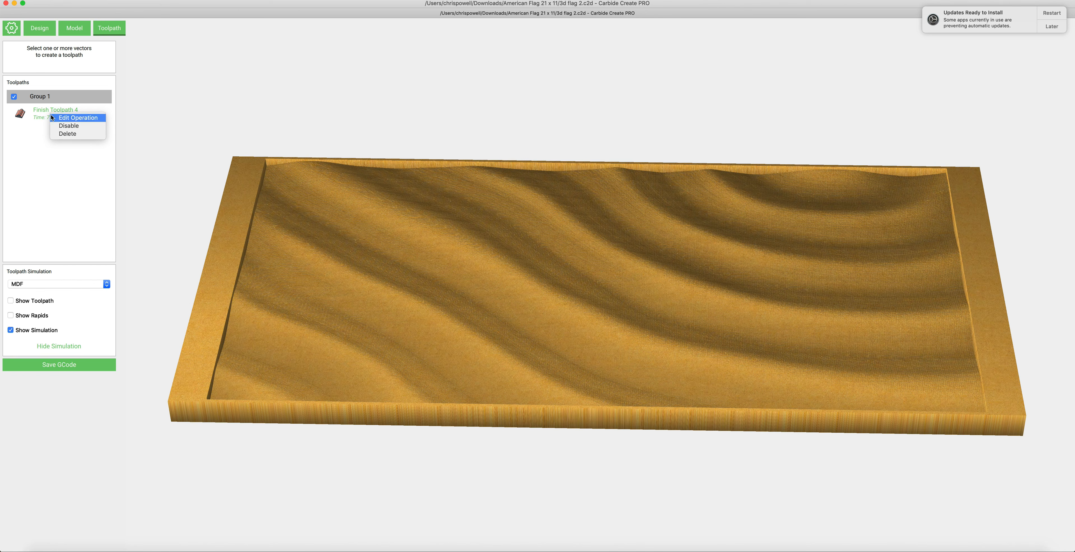
click(78, 133)
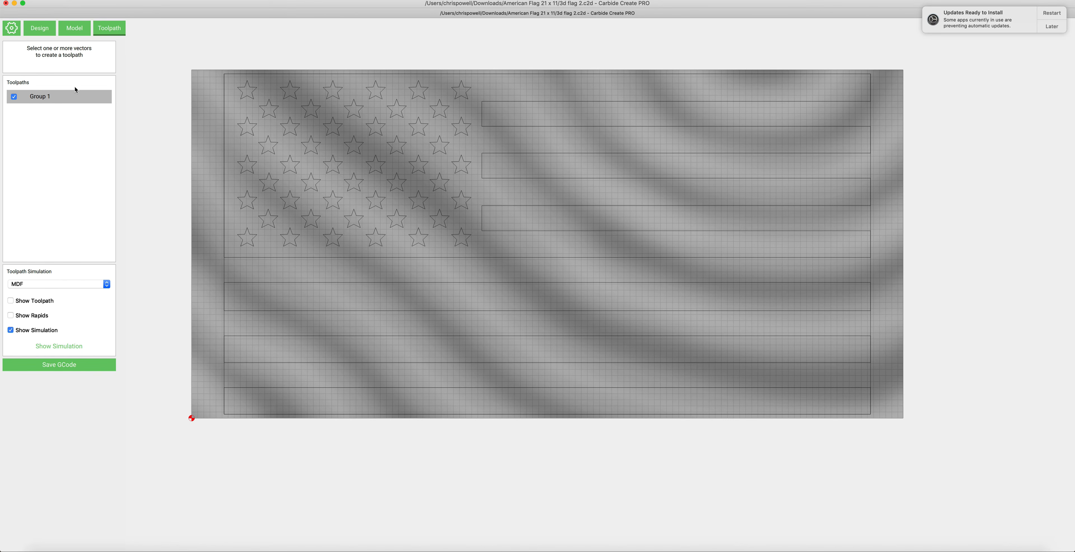
Select the flag's star and stripe vectors and start a flat model shape from them, combined with the wave using Add.
click(74, 28)
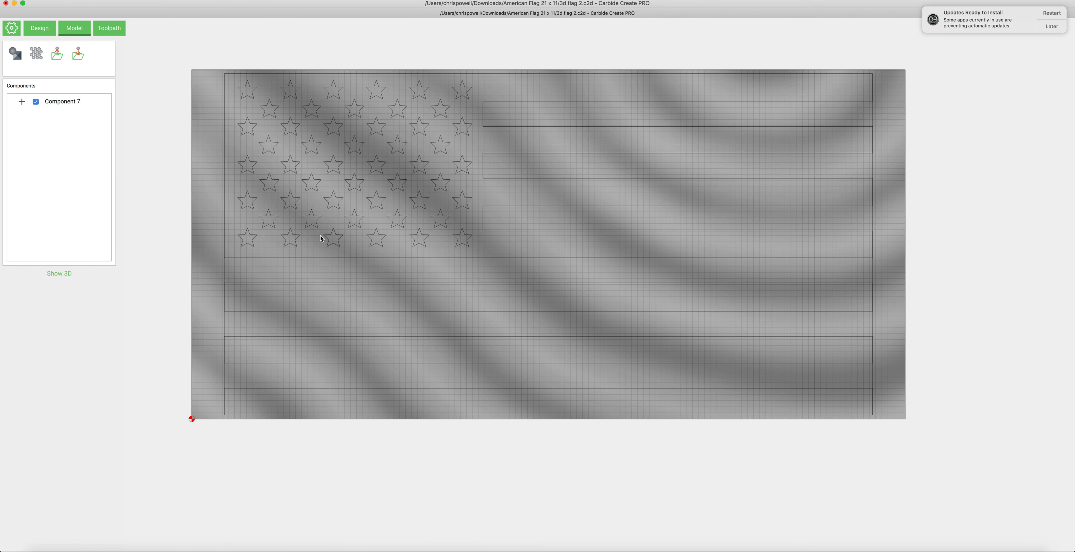
click(293, 241)
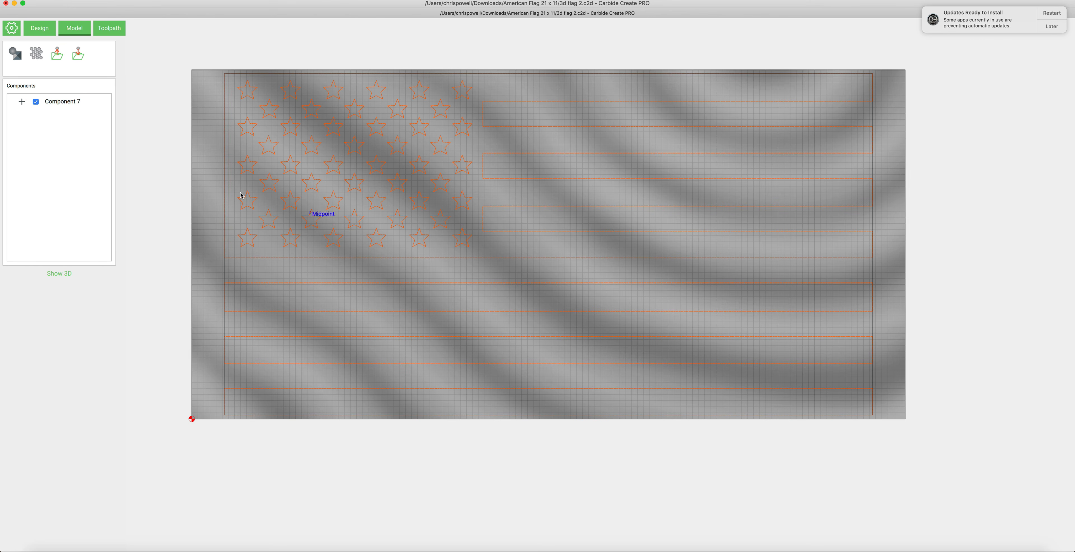
click(282, 273)
click(386, 258)
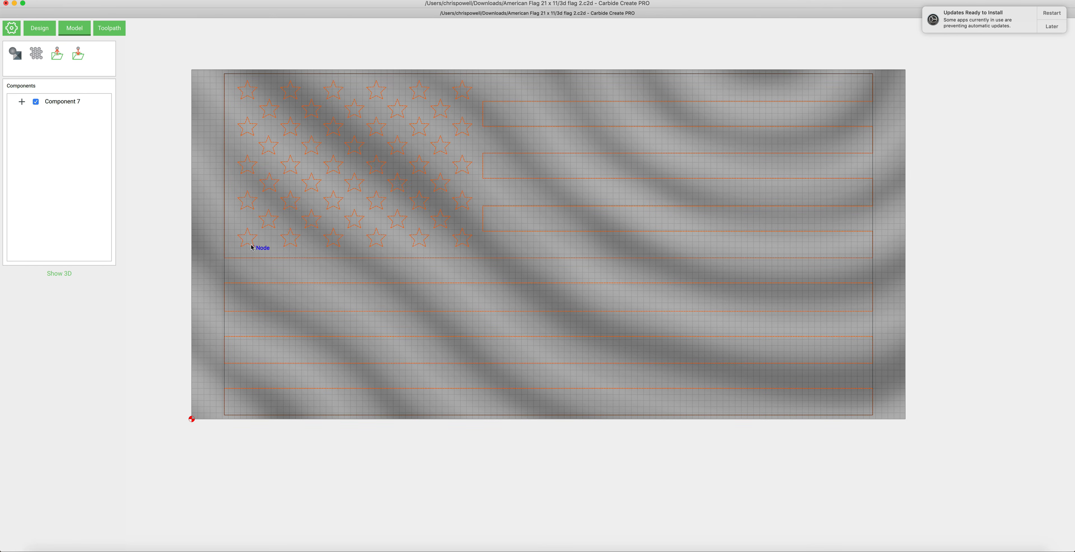
click(224, 277)
click(342, 258)
click(17, 57)
click(17, 57)
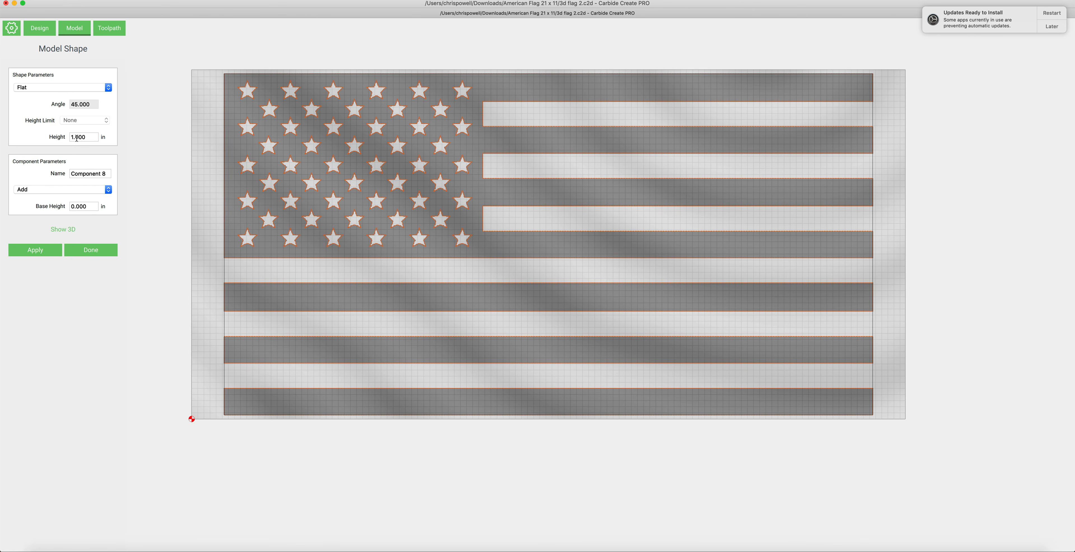
Preview the flag shape in 3D, set its height to 0.1 in, apply it and check the relief.
click(60, 231)
drag(371, 234, 568, 300)
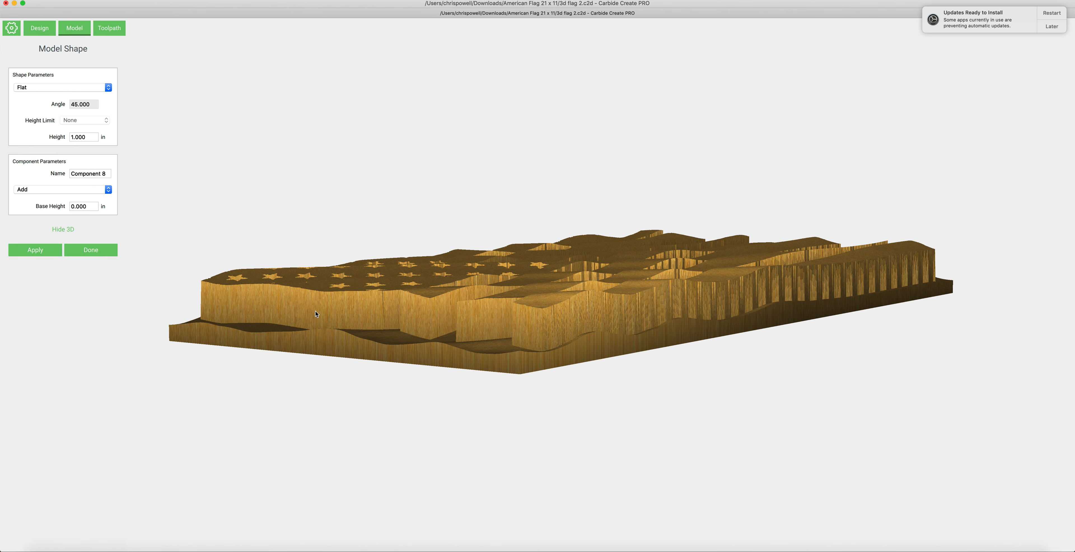
drag(315, 311, 320, 338)
drag(407, 339, 327, 336)
drag(451, 279, 416, 277)
drag(513, 288, 247, 254)
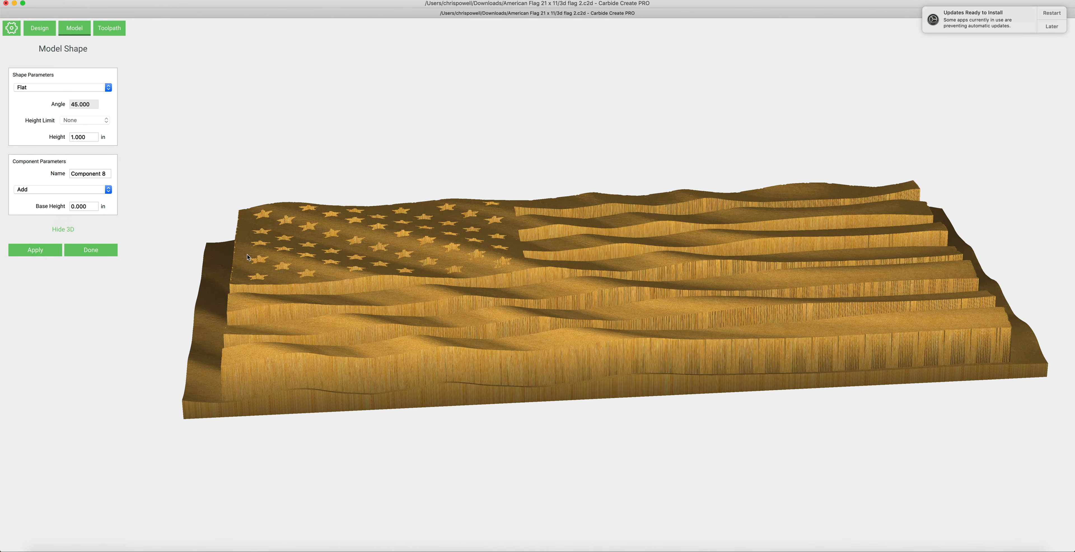
double_click(87, 137)
text(.1)
click(34, 245)
drag(361, 299, 637, 342)
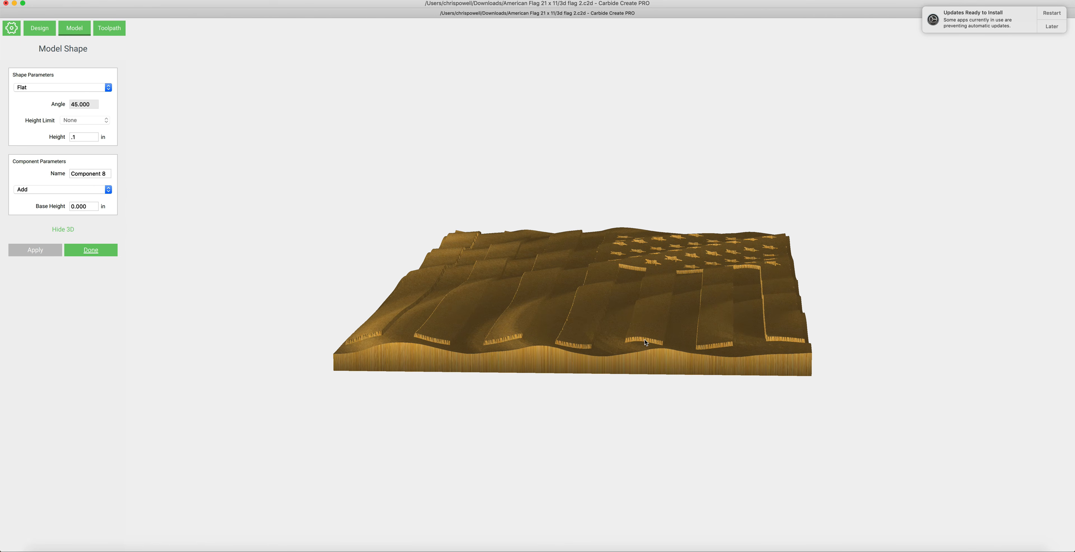
drag(766, 339, 517, 407)
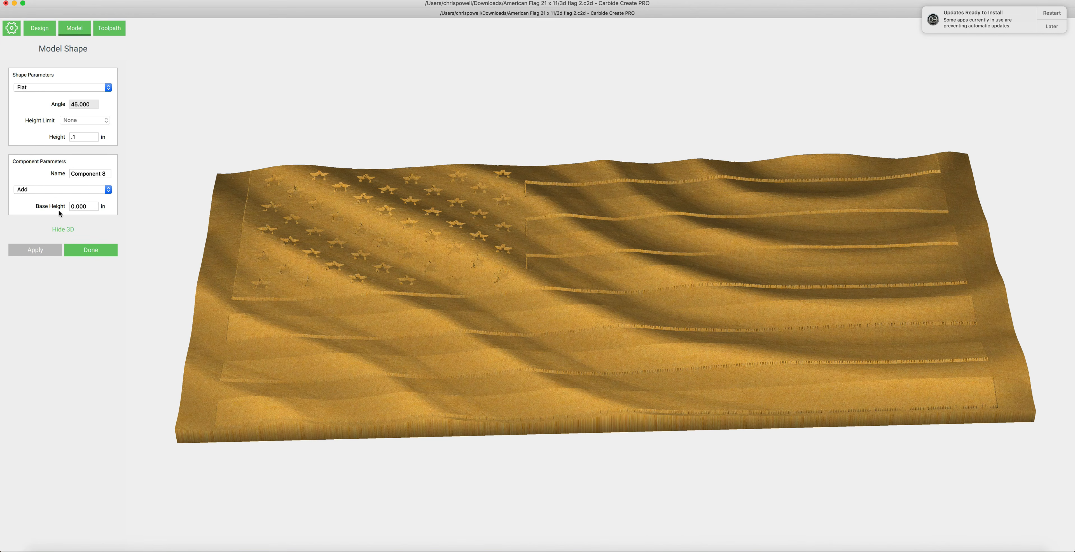
Set the flag shape's height to 0.05 in, apply it and check the stars and stripes up close.
click(84, 137)
text(.05)
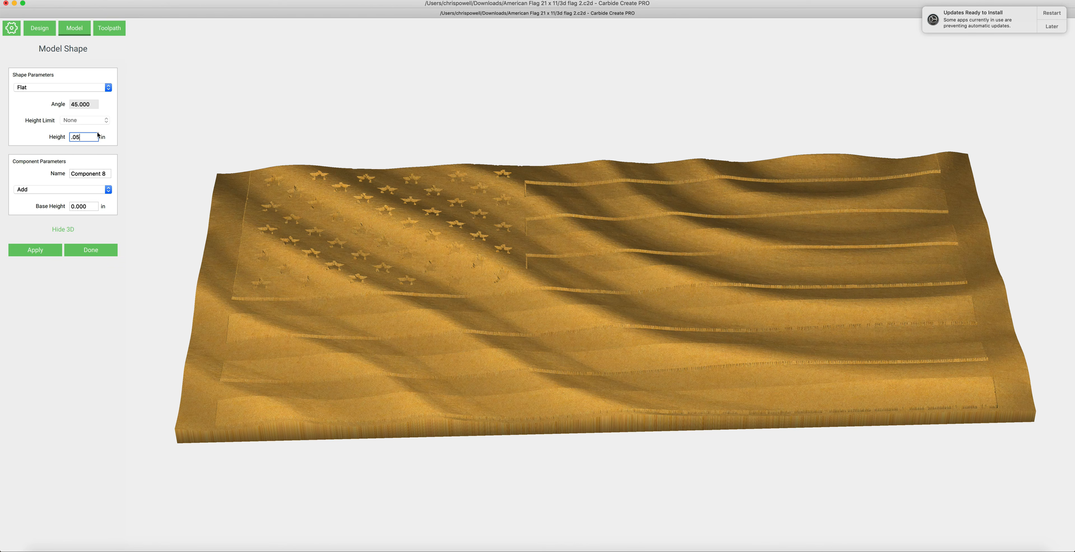
click(32, 249)
drag(494, 264, 430, 267)
scroll(392, 229, up, 10)
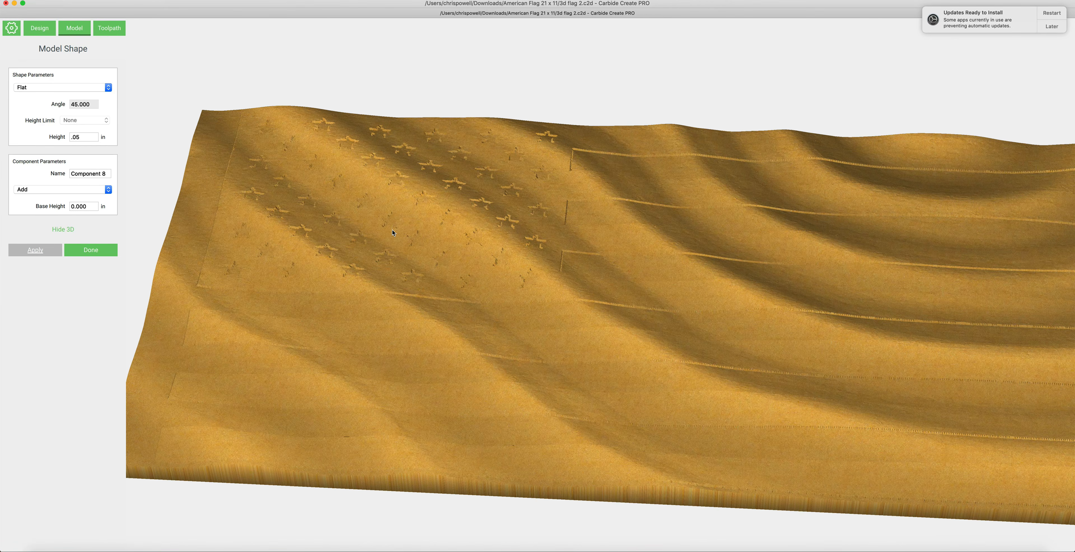
drag(392, 229, 420, 228)
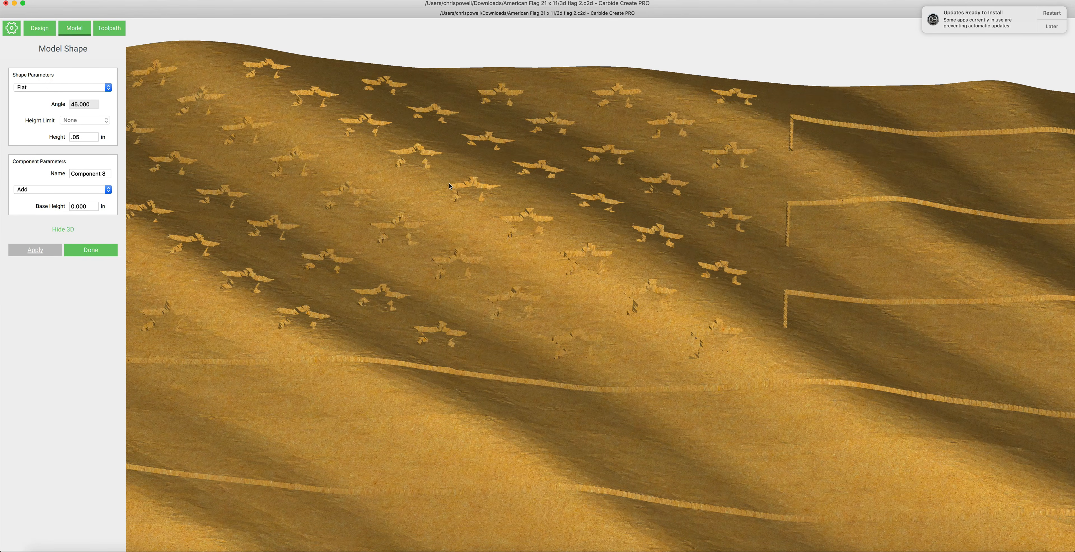
scroll(460, 230, down, 10)
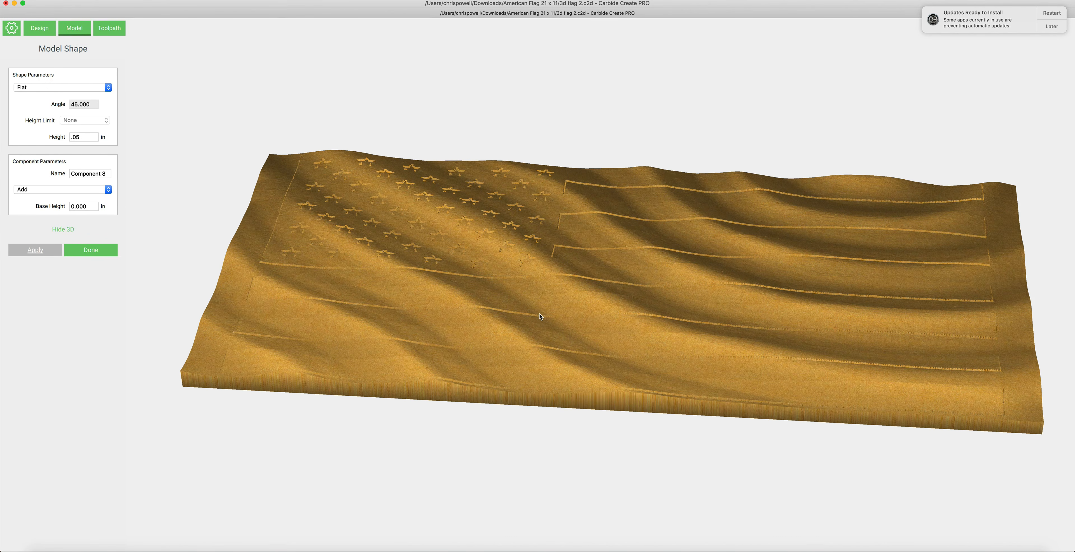
drag(539, 313, 509, 319)
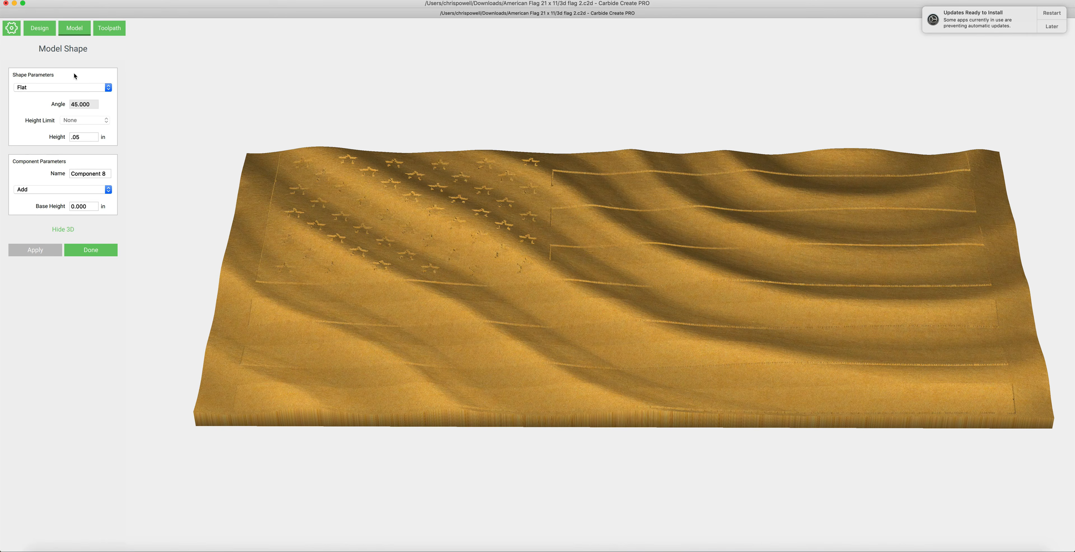
Review the model resolution options in the job setup, keep Standard and return to the flag shape's parameters.
click(4, 24)
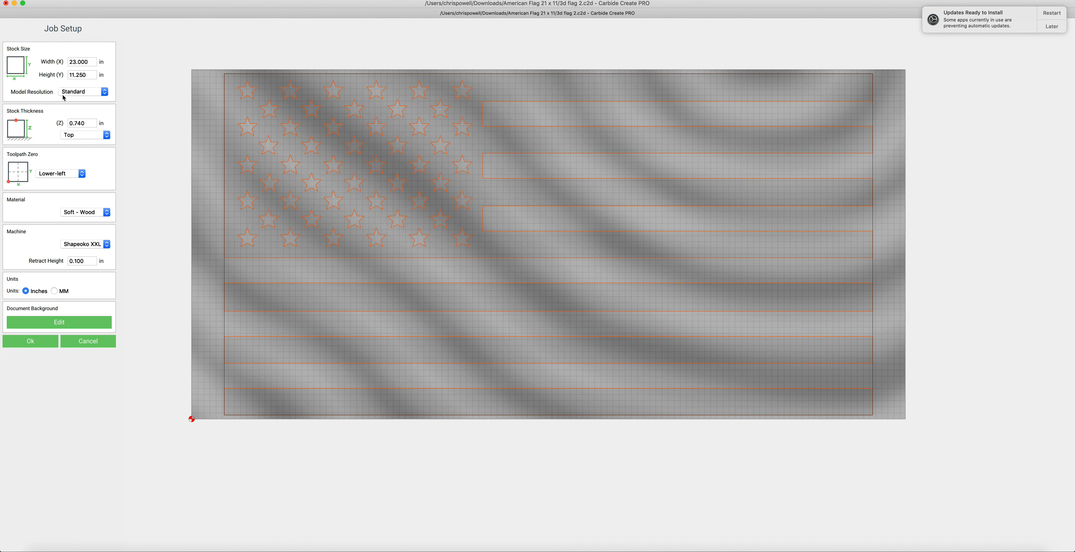
click(80, 93)
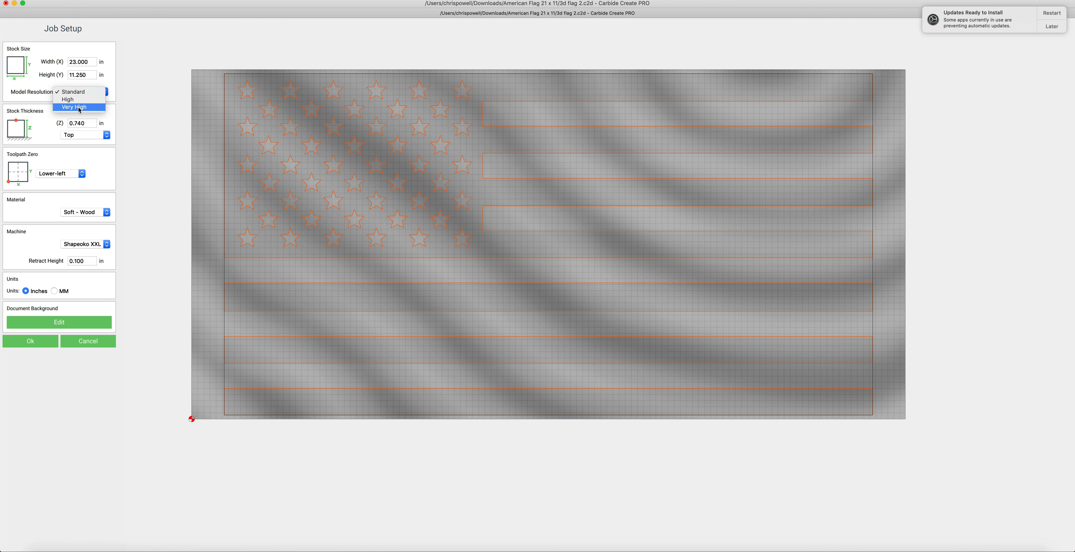
click(80, 92)
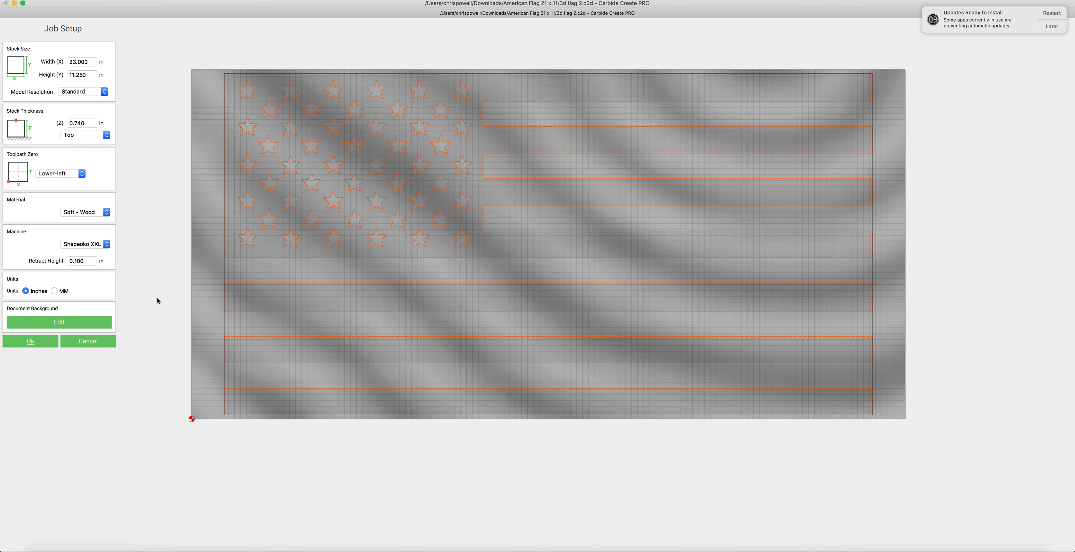
key(Return)
click(74, 28)
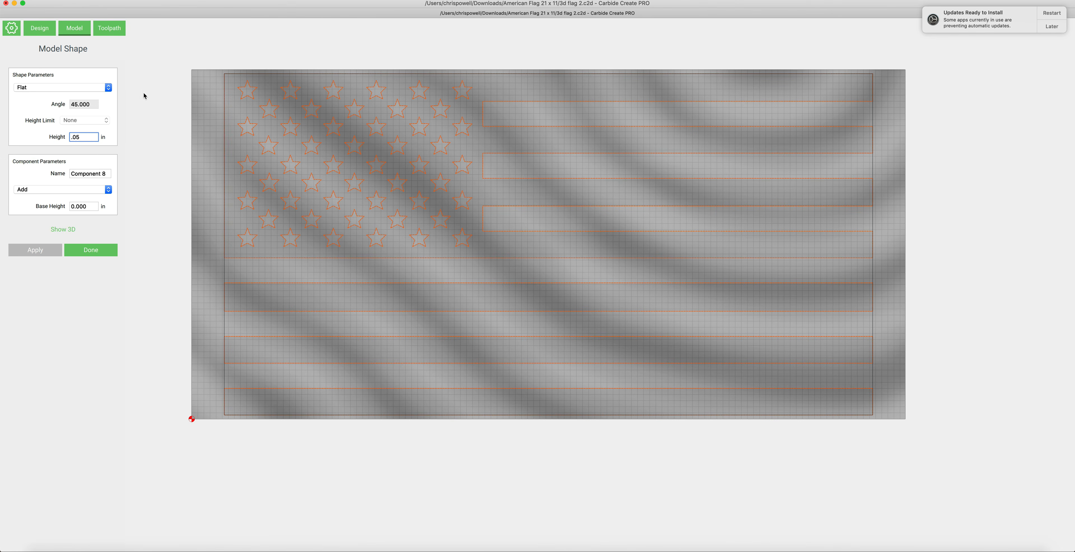
Inspect the raised flag relief in 3D from several angles and finish the model shape.
click(63, 229)
drag(298, 252, 241, 132)
drag(414, 270, 430, 301)
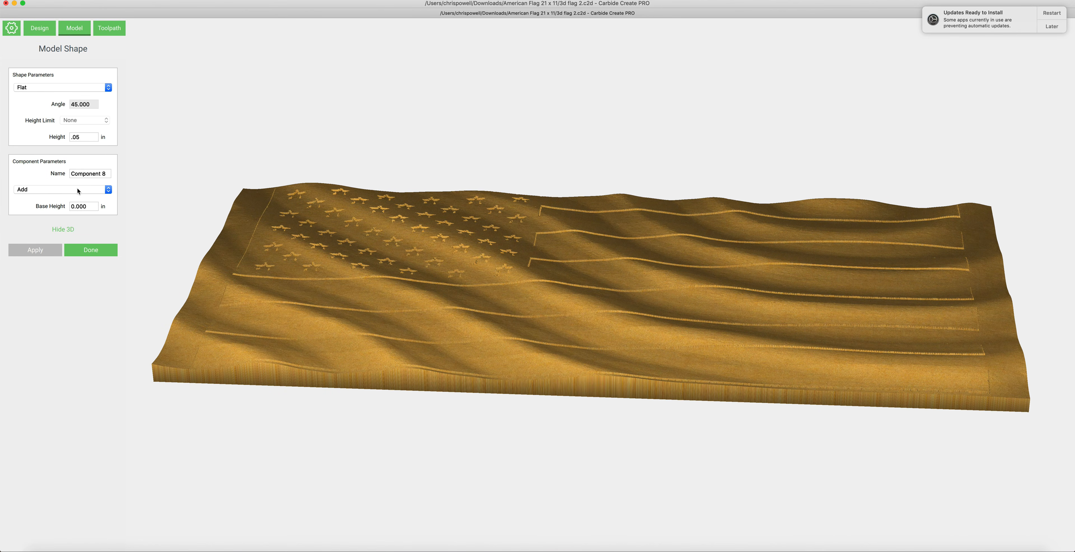
drag(228, 236, 268, 222)
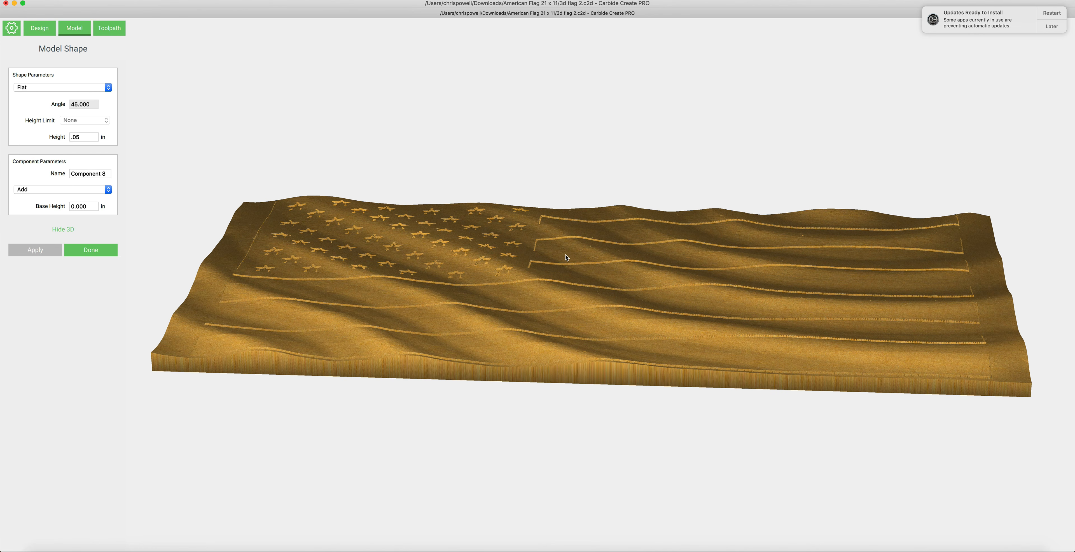
drag(645, 220, 574, 333)
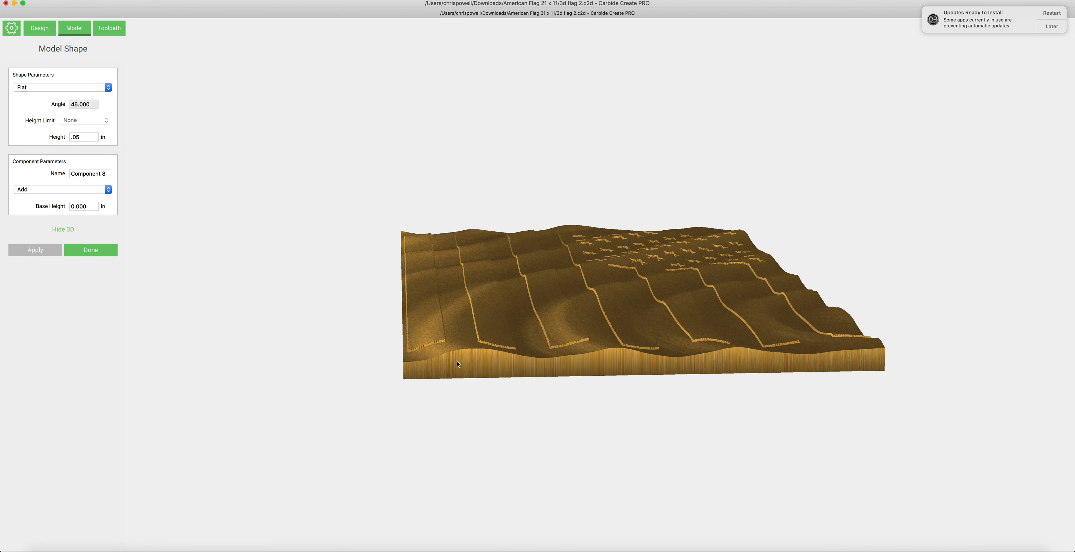
drag(486, 352, 636, 358)
drag(470, 271, 501, 351)
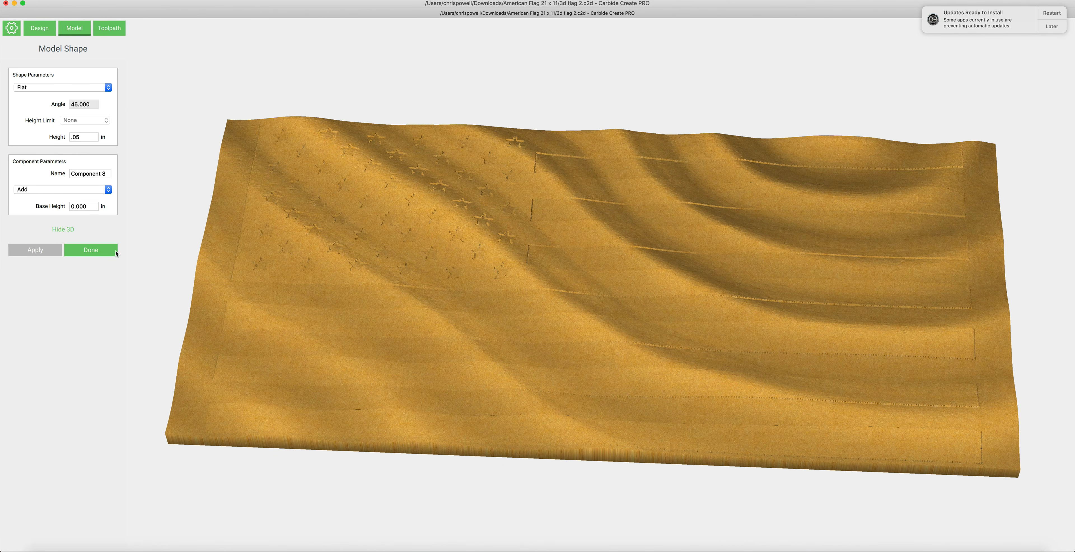
click(92, 252)
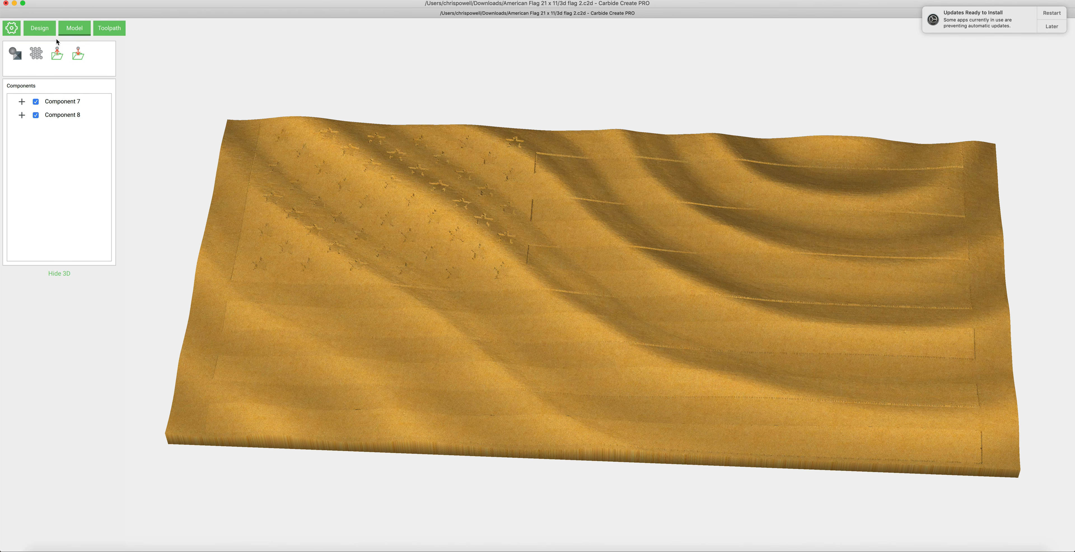
drag(314, 211, 336, 250)
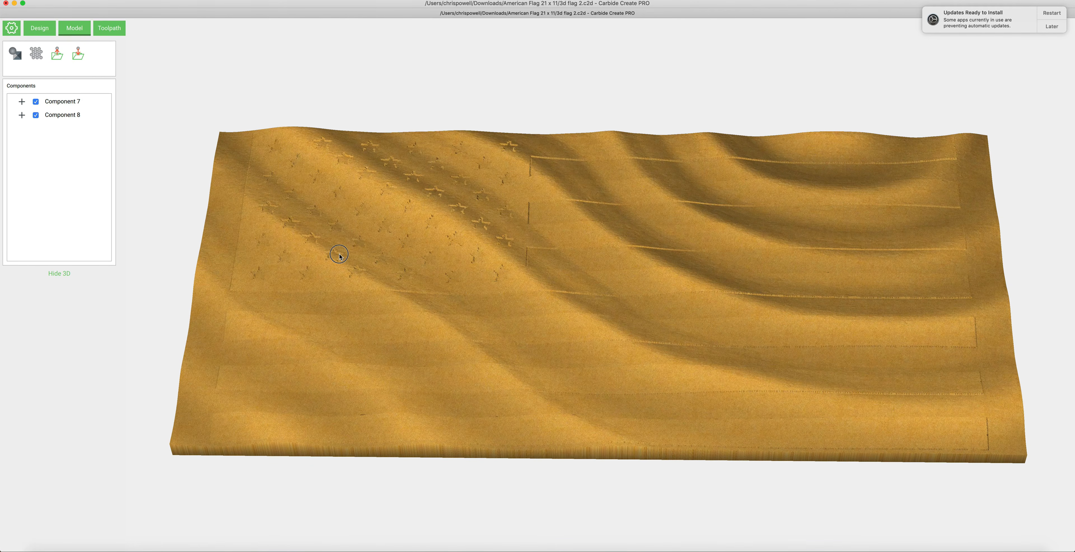
Start a Contour toolpath for the rectangle around the flag and choose the #102 0.125 in End tool.
click(114, 29)
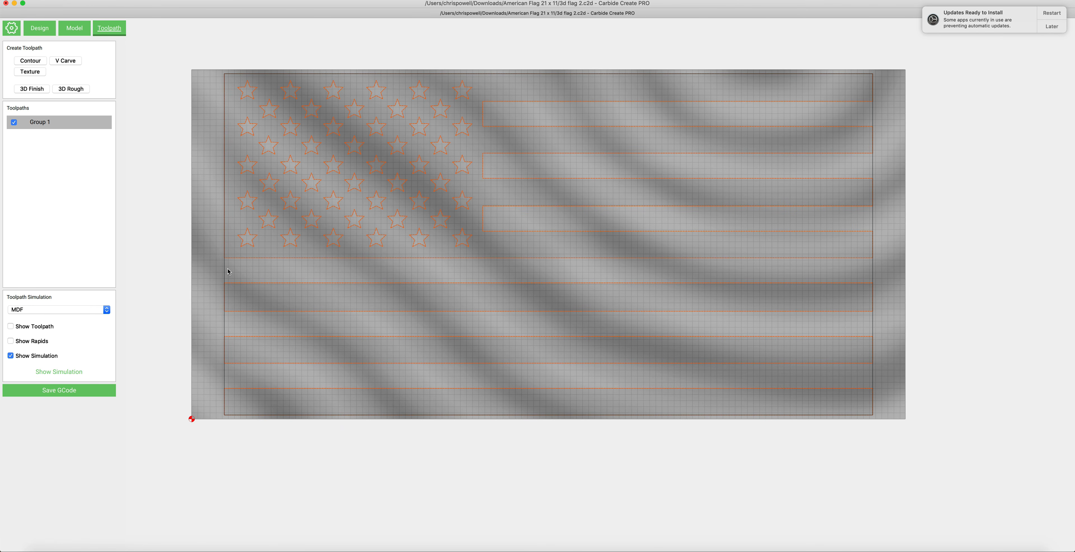
click(255, 272)
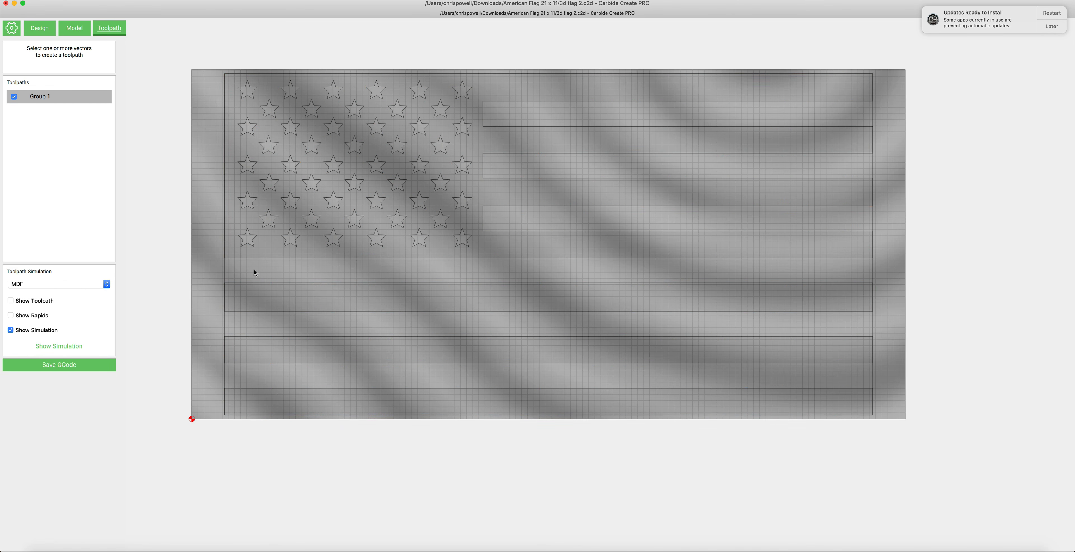
click(225, 269)
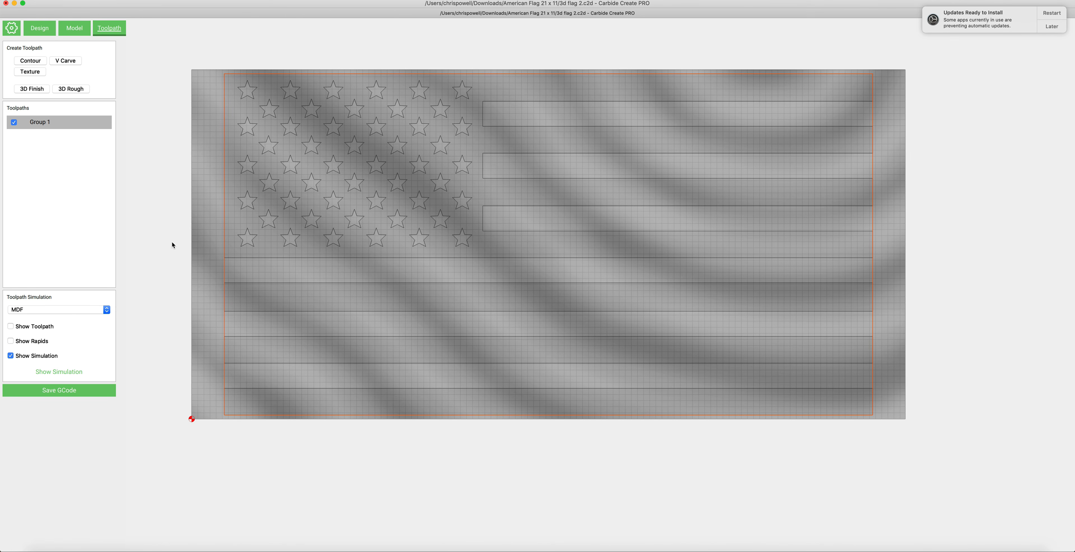
click(30, 61)
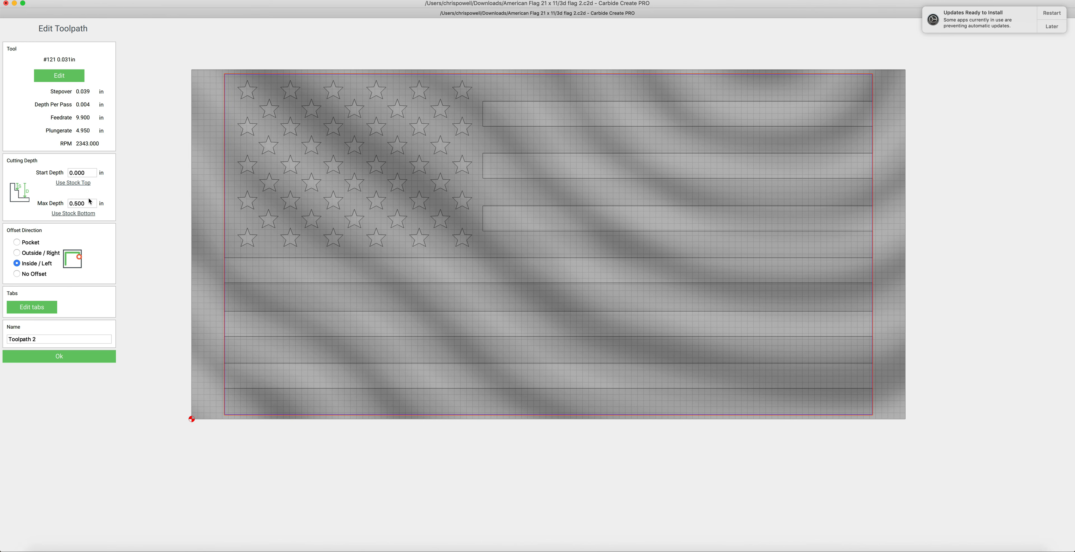
click(59, 75)
click(68, 40)
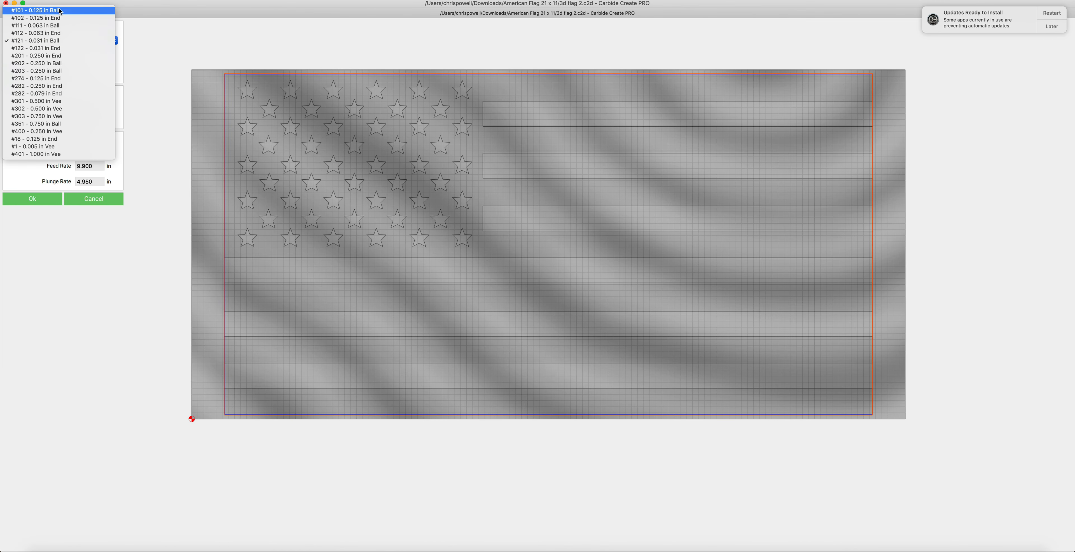
click(70, 18)
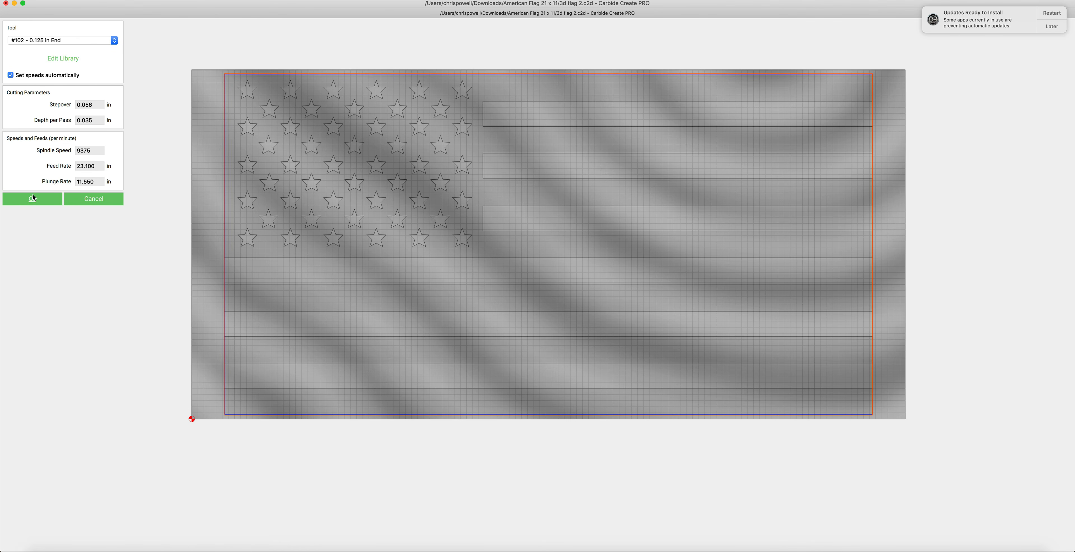
Set the contour's speeds manually with 0.05 in depth per pass, 60 in feed rate and 40 in plunge rate, and offset it Outside / Right.
click(11, 75)
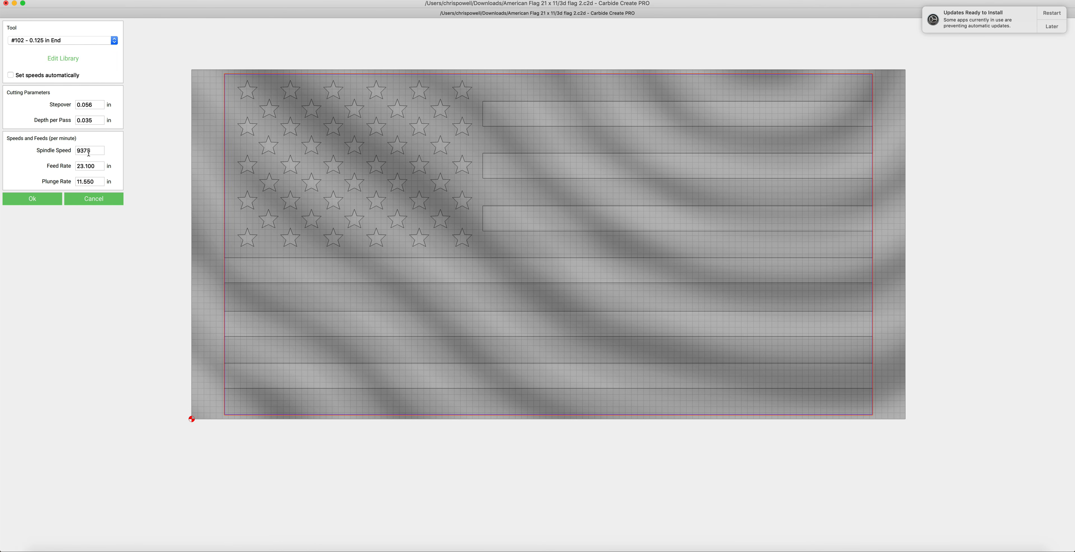
double_click(96, 121)
drag(103, 121, 86, 121)
text(5)
double_click(85, 166)
text(60)
key(Tab)
text(40)
click(37, 199)
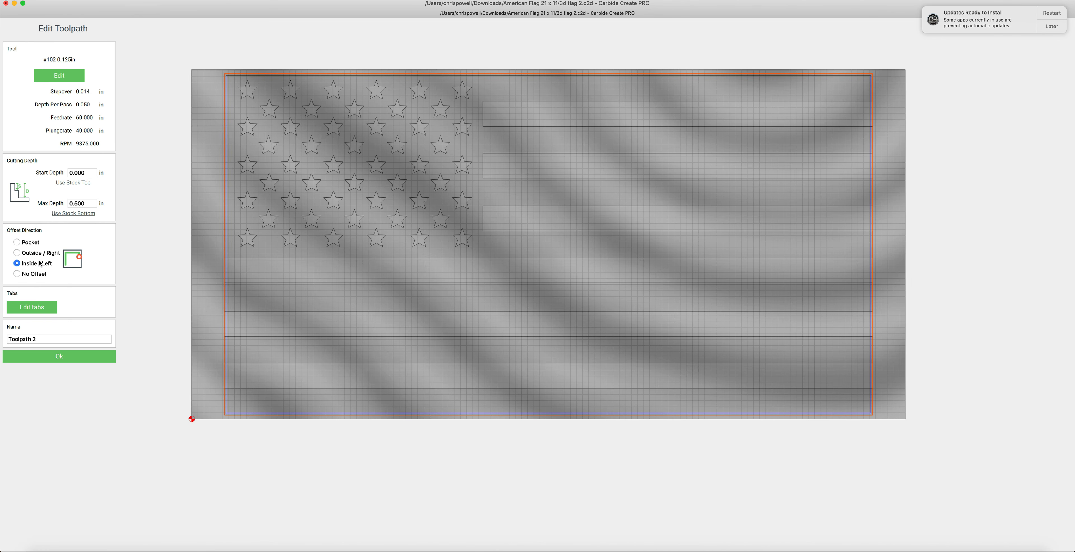
click(17, 254)
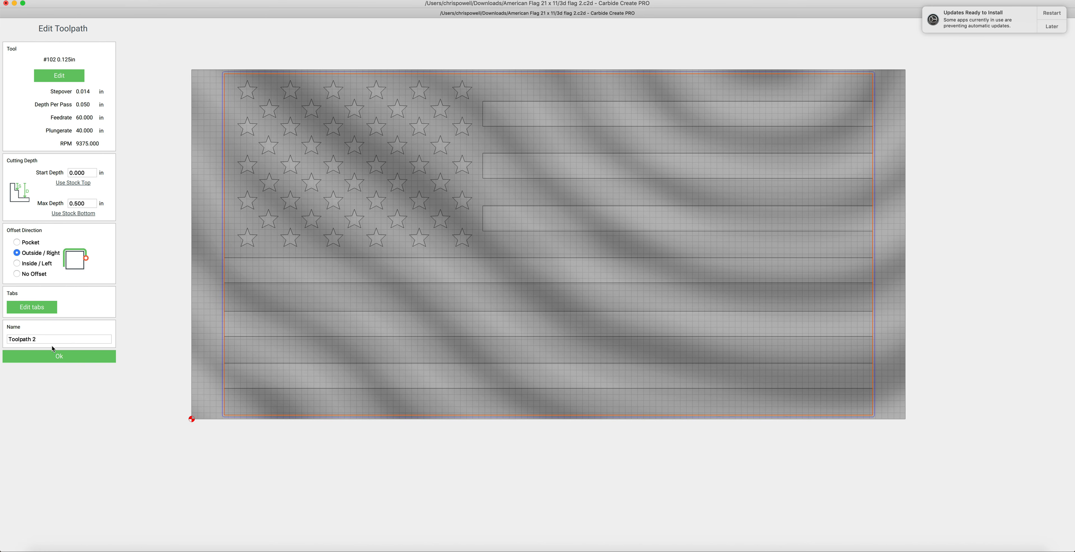
Name the contour toolpath around the flag "outside" and create it.
click(41, 339)
drag(41, 339, 6, 339)
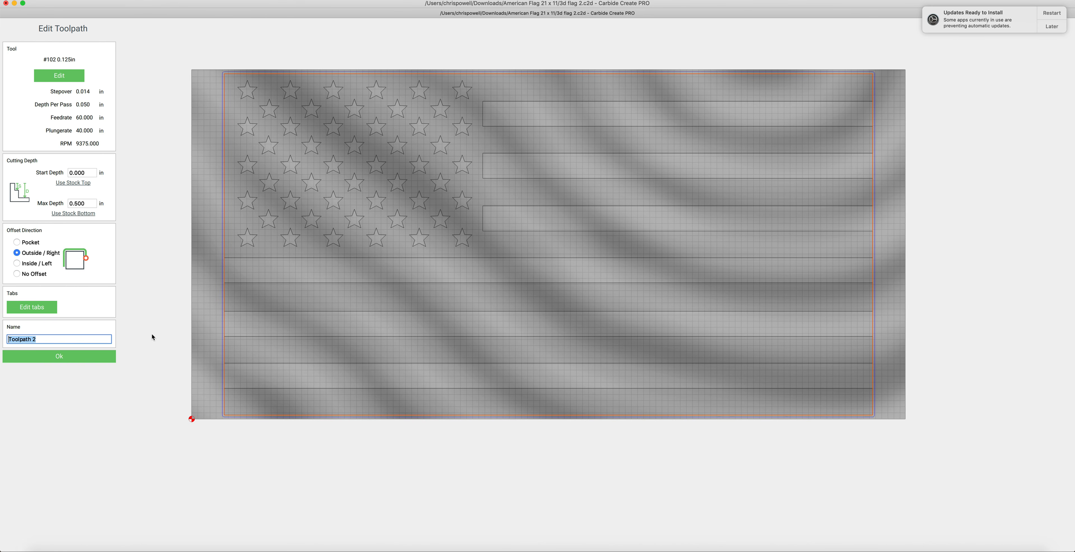
text(outside)
click(57, 357)
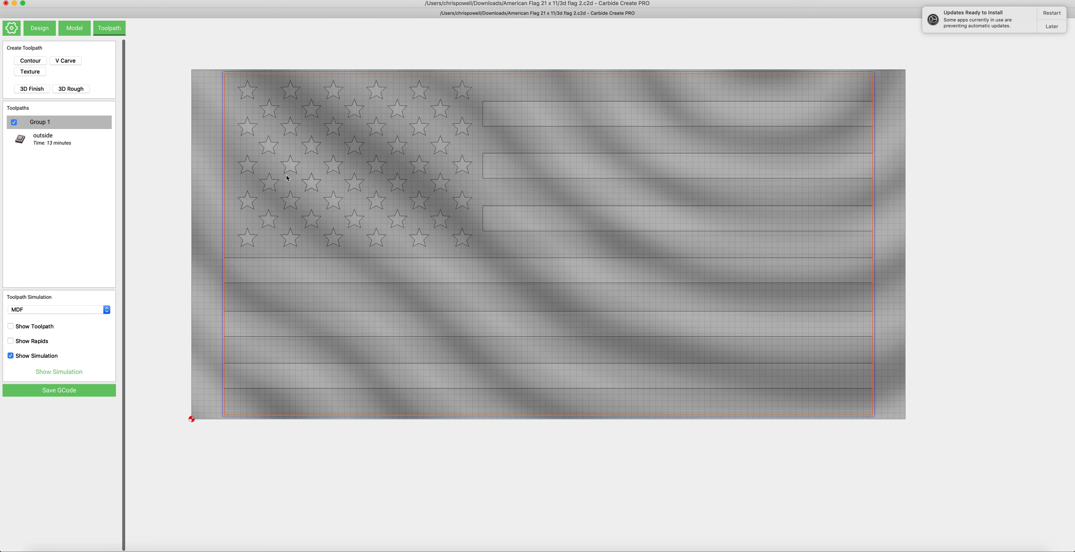
Start a 3D Rough toolpath with the #102 tool, turn off automatic speeds and set the depth per pass to 0.05 in.
click(75, 89)
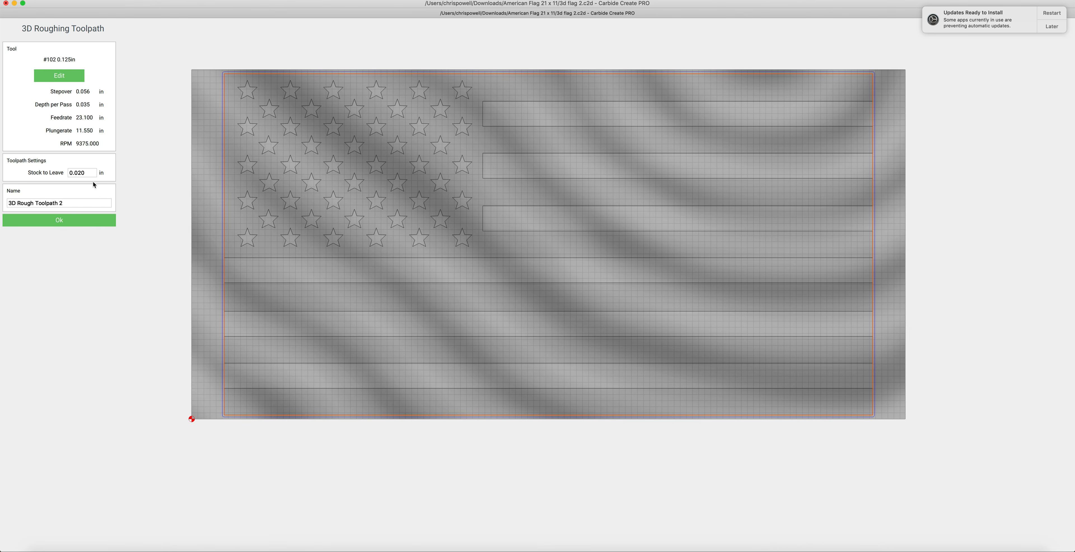
click(86, 173)
click(90, 173)
drag(85, 174, 73, 174)
text(1)
click(59, 75)
click(11, 75)
click(100, 121)
click(99, 121)
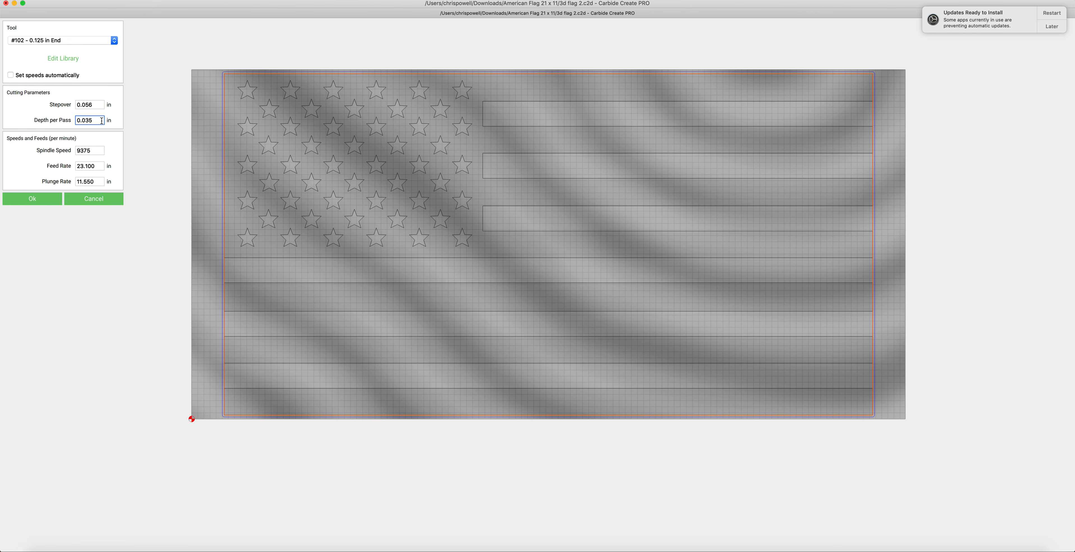
drag(98, 121, 86, 121)
text(05)
key(BackSpace)
key(BackSpace)
text(5)
Set the roughing feed rate to 60 in and the plunge rate to 40 in per minute.
double_click(97, 166)
text(60)
key(Tab)
text(40)
click(32, 199)
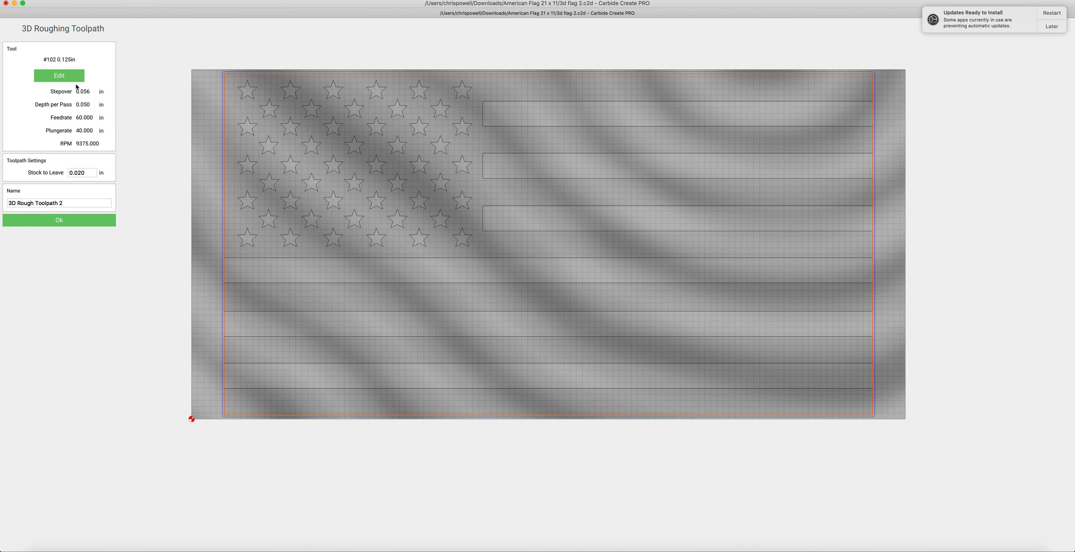
Set the roughing stock to leave to 0.1 in and create the 3D Rough toolpath.
click(83, 174)
drag(89, 172, 70, 174)
text(0.1)
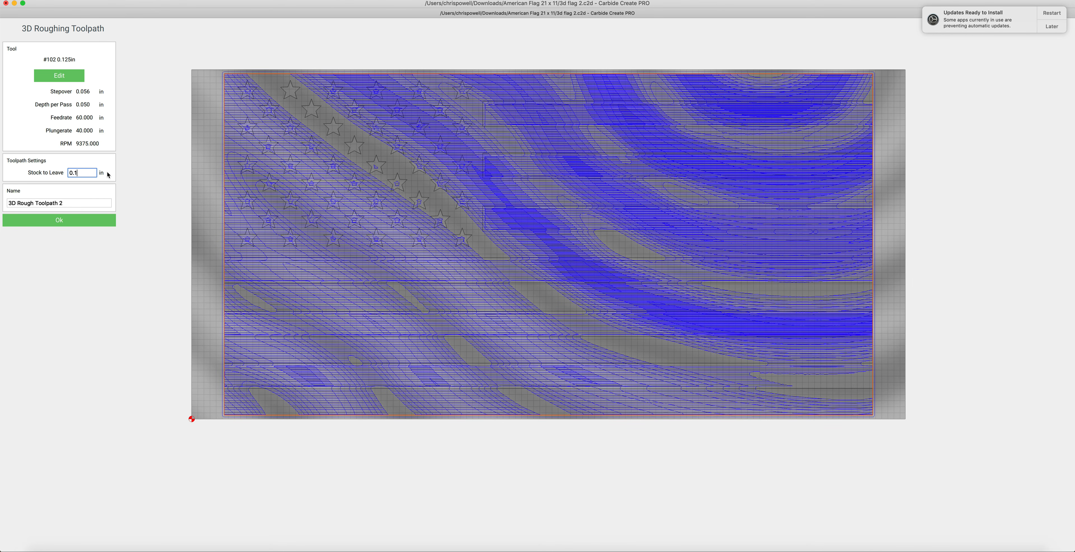
click(57, 221)
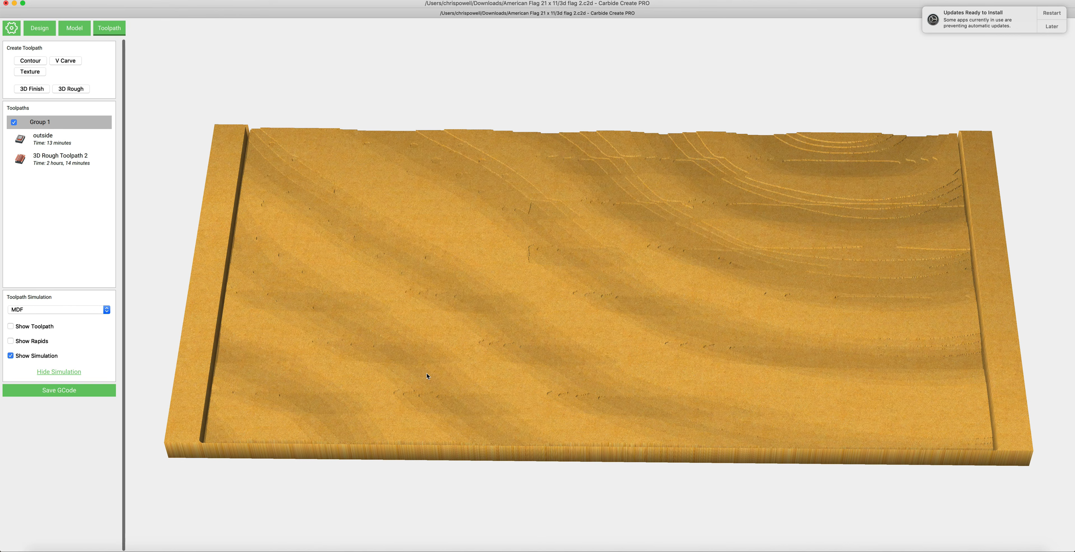
Examine the simulated roughing result in 3D from different angles and return to the 2D view.
drag(426, 373, 459, 308)
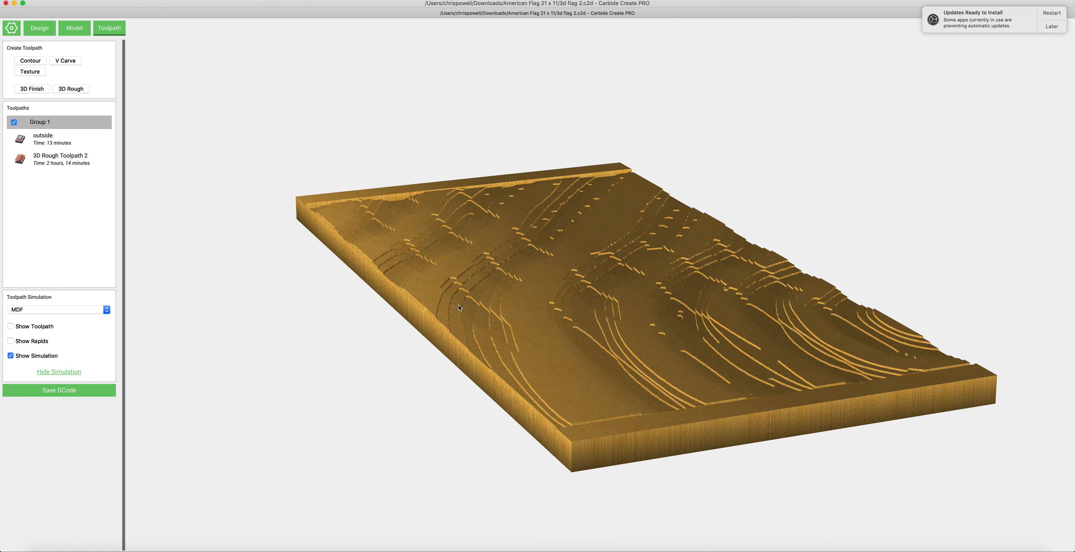
drag(650, 323, 600, 369)
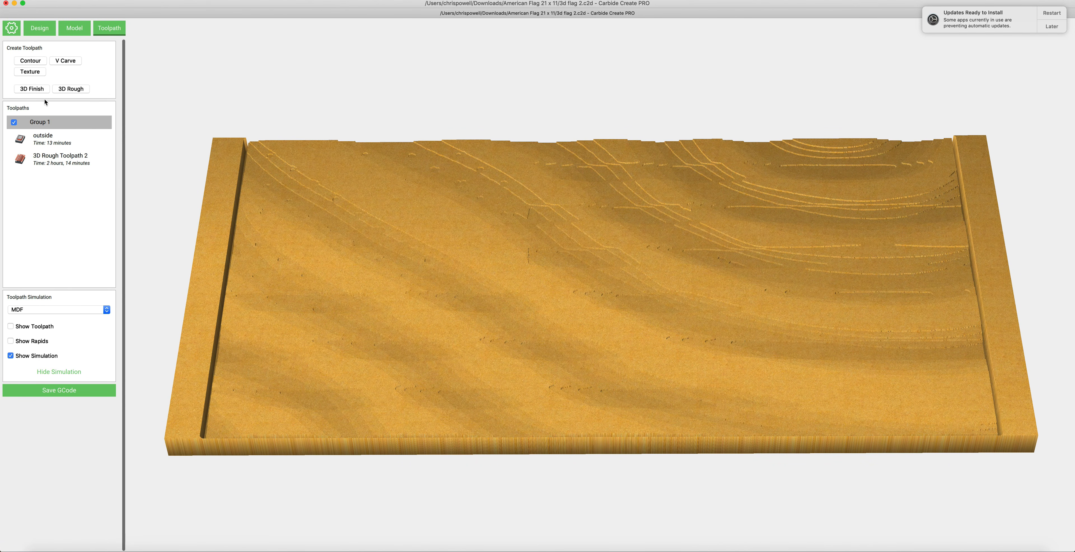
click(59, 372)
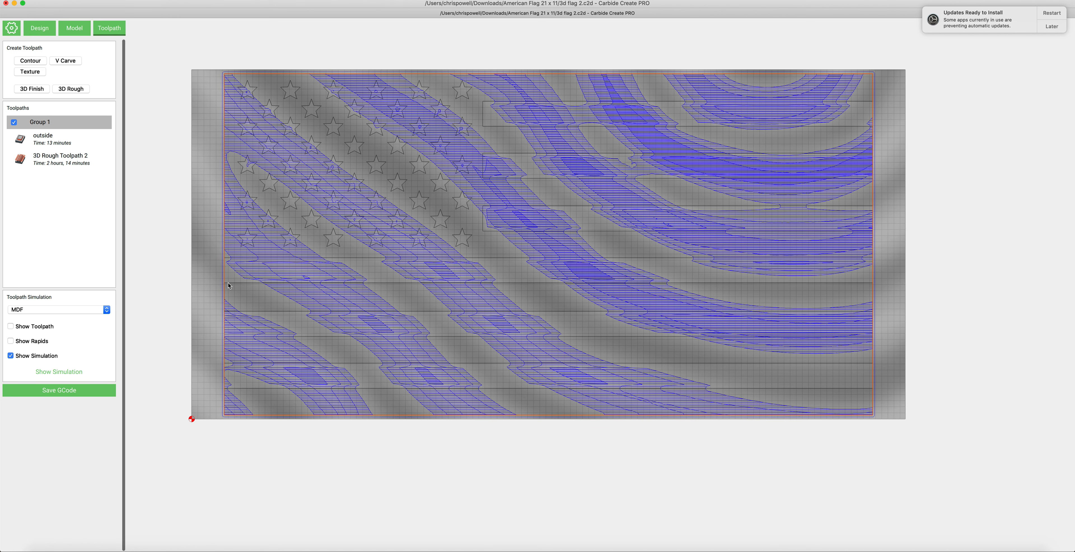
Start a 3D Finish toolpath with the #111 0.063 in Ball tool, manual speeds and a 0.020 in stepover.
click(35, 89)
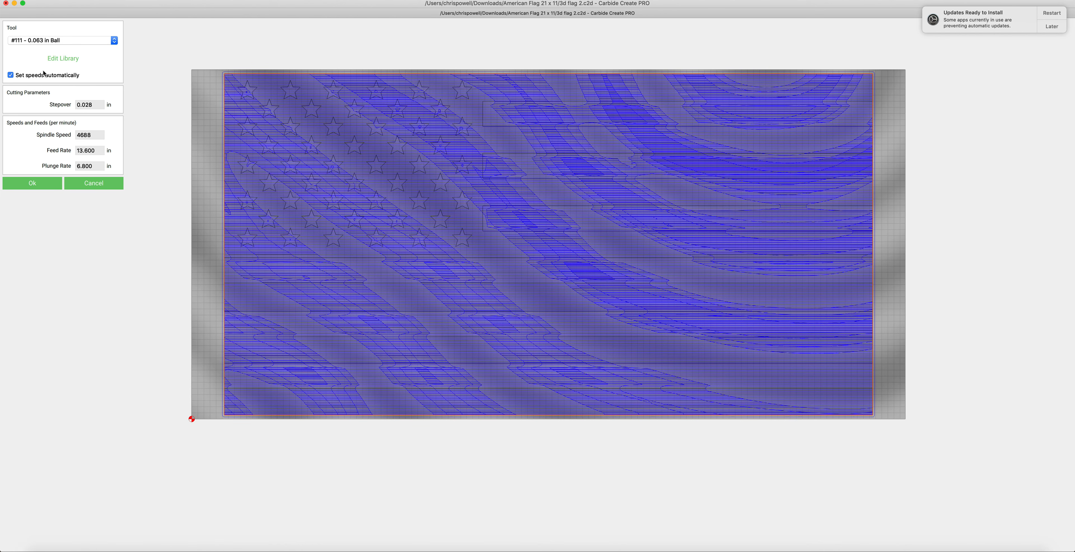
click(11, 75)
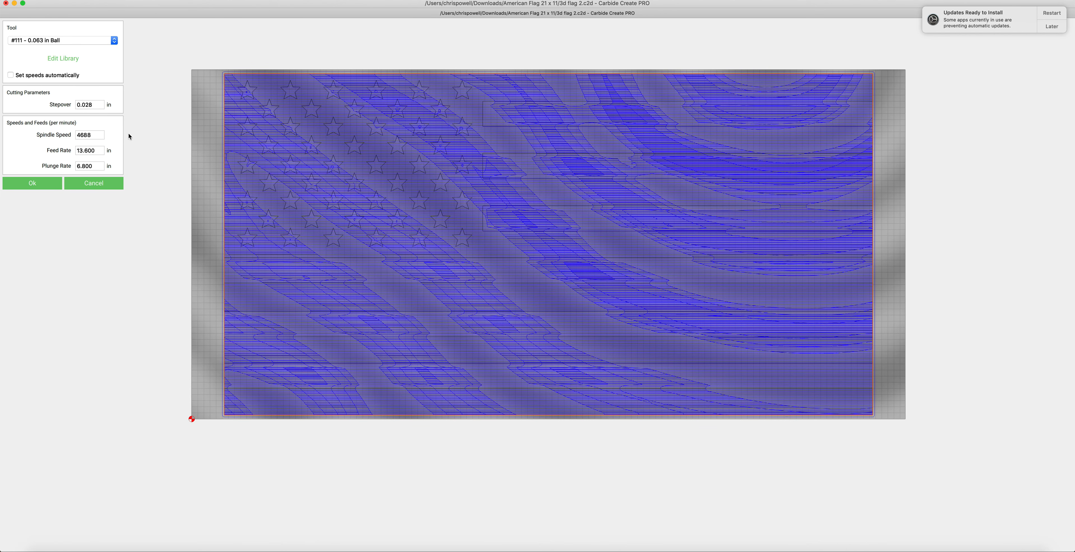
double_click(97, 106)
click(96, 106)
drag(88, 105, 136, 101)
text(0)
Set the finishing feed rate to 60 in and plunge rate to 40 in per minute, and create the 3D Finish toolpath.
click(99, 150)
text(60)
key(Tab)
text(40)
click(33, 184)
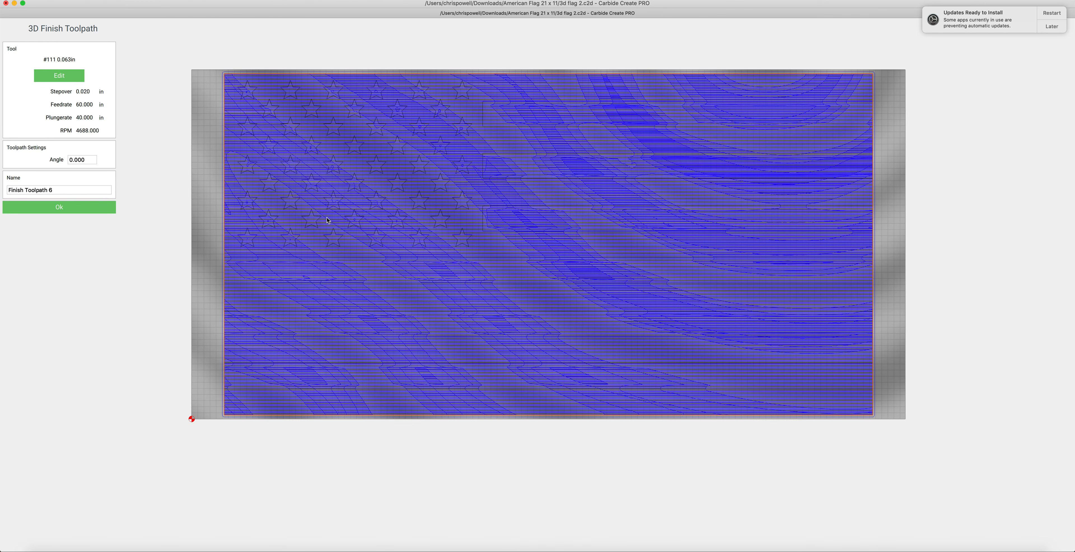
click(54, 207)
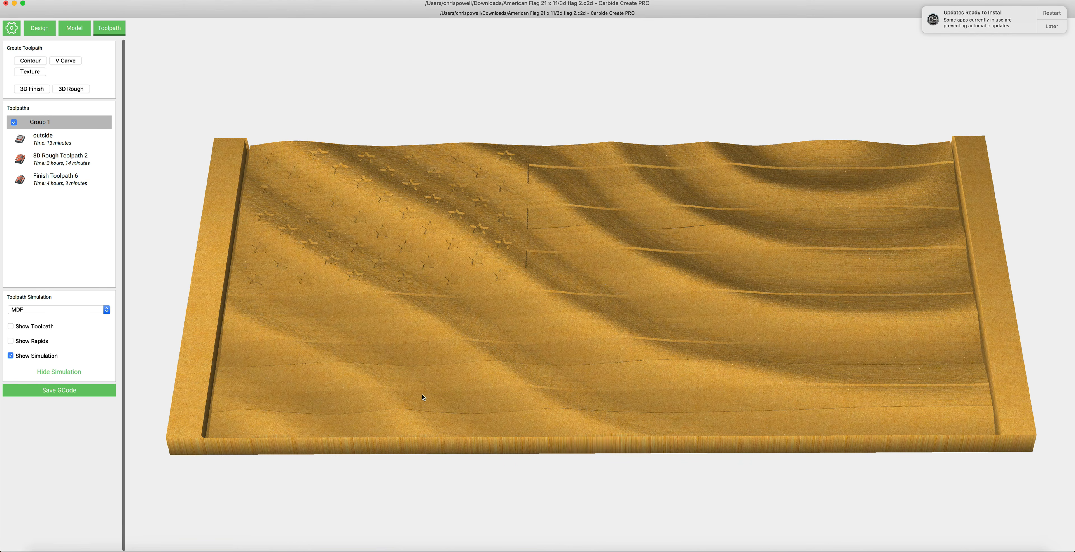
Inspect the simulated flag carving in 3D, with the toolpath and rapid moves displayed over it.
drag(422, 394, 366, 329)
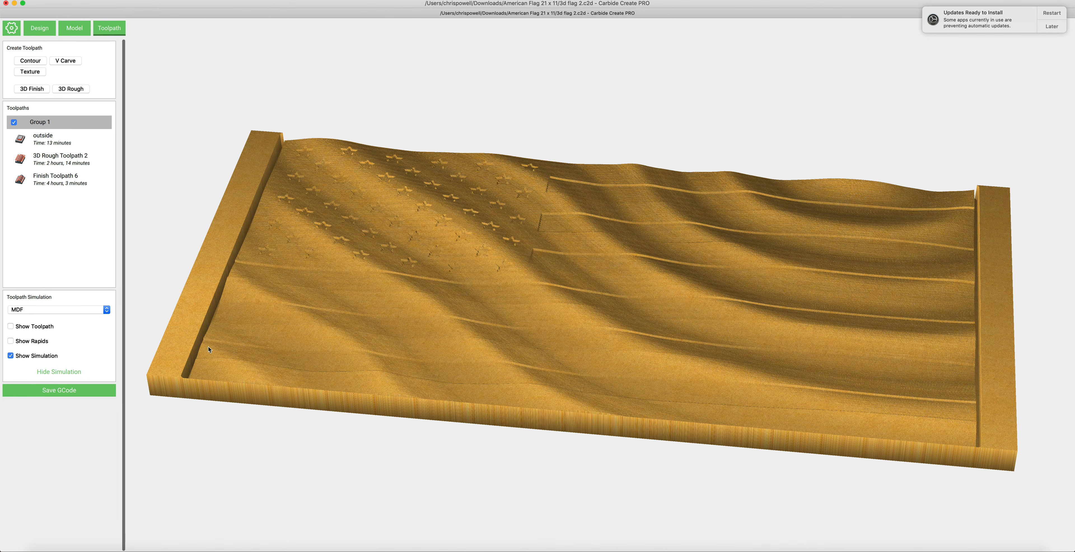
drag(793, 267, 252, 251)
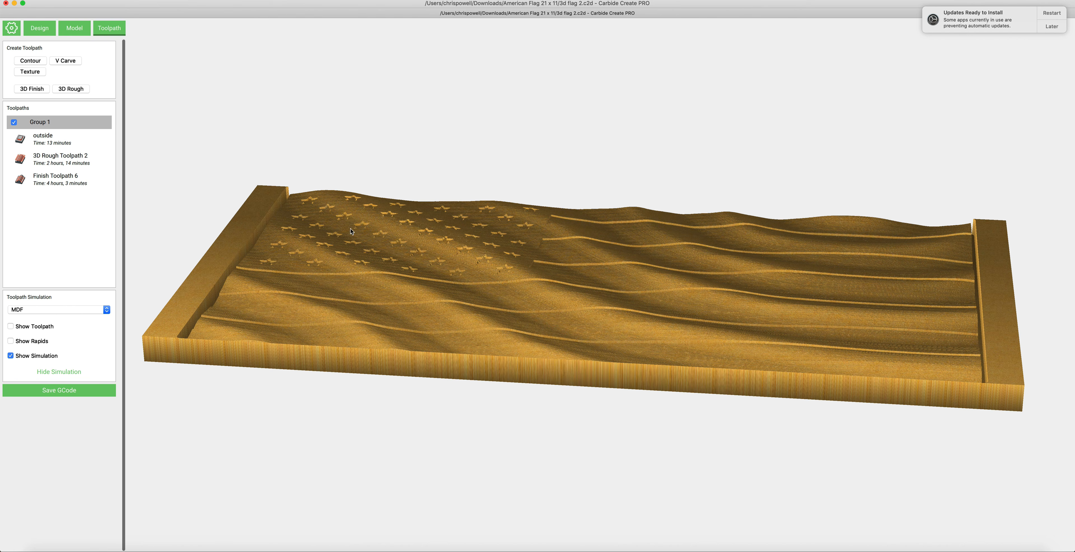
click(10, 326)
drag(311, 329, 372, 237)
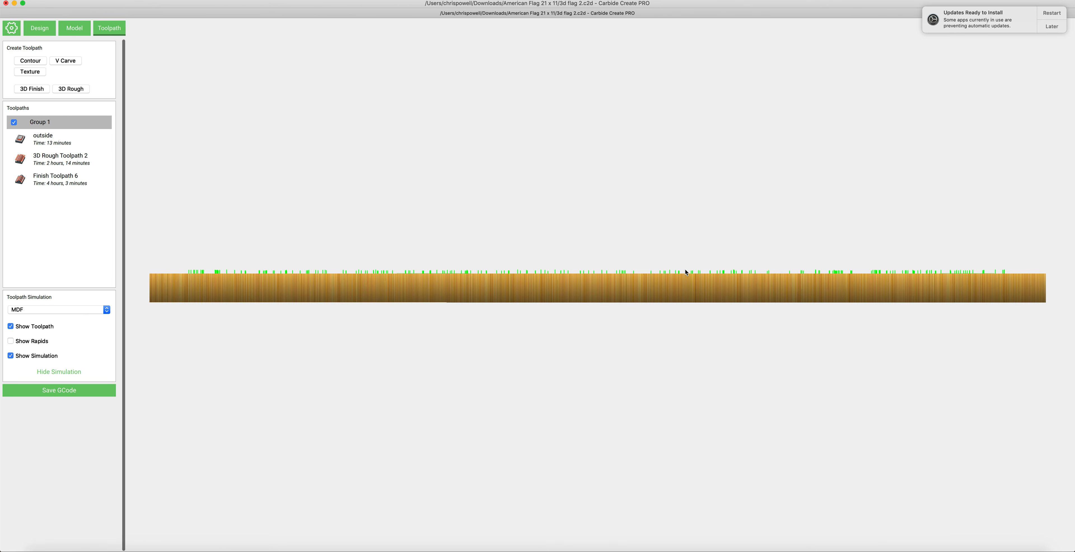
drag(548, 260, 549, 333)
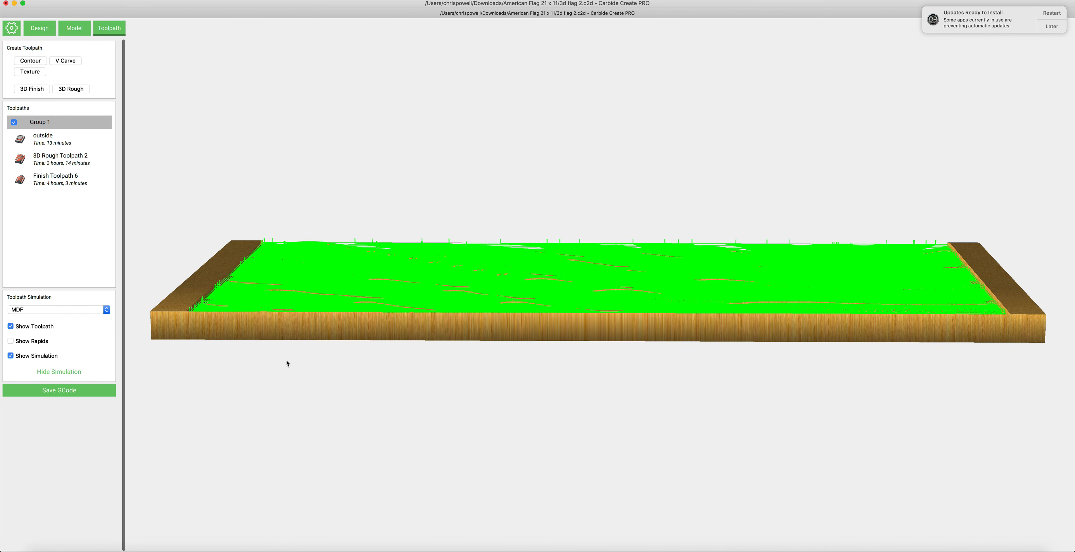
click(10, 340)
drag(259, 397, 285, 314)
drag(393, 309, 273, 348)
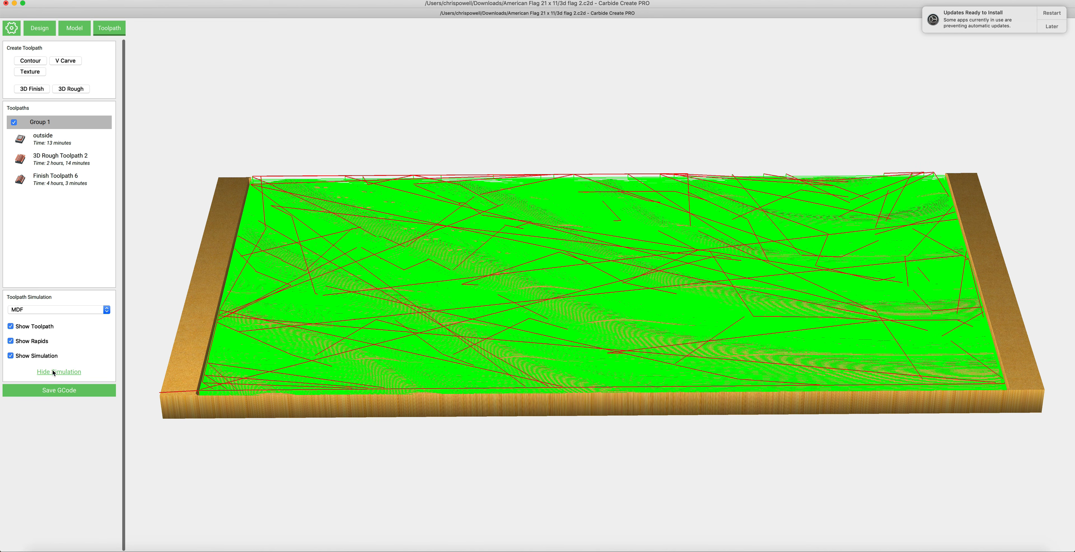
Hide the toolpath and rapid moves and examine the finished stars and stripes in the simulation.
click(10, 326)
click(10, 341)
drag(350, 281, 373, 245)
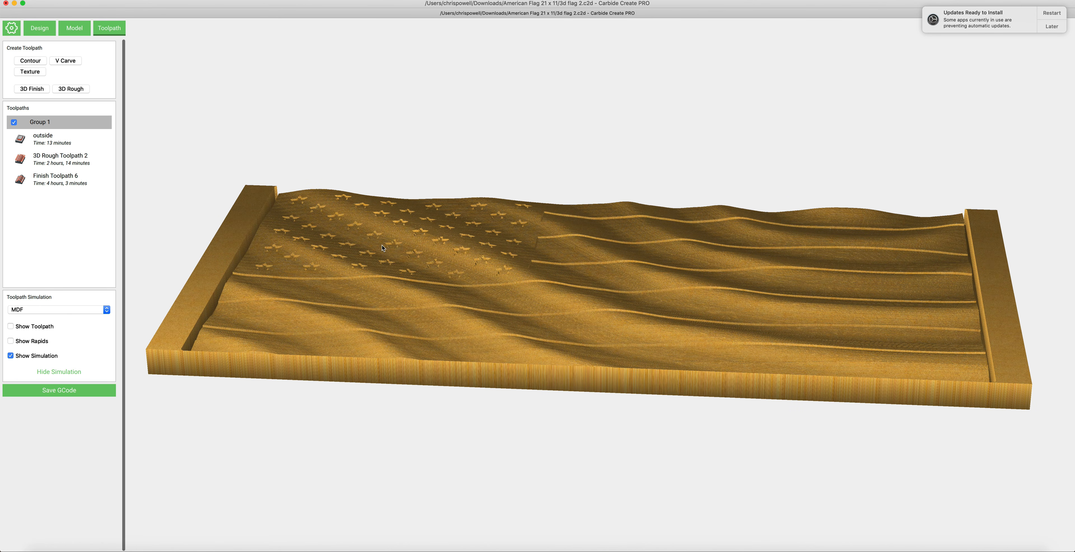
drag(812, 266, 425, 291)
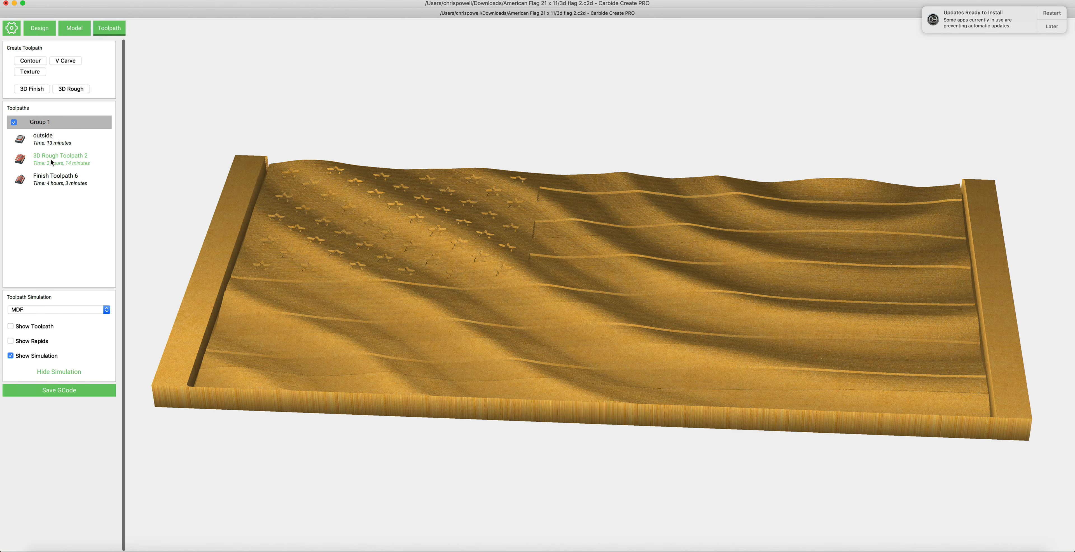
drag(382, 237, 401, 311)
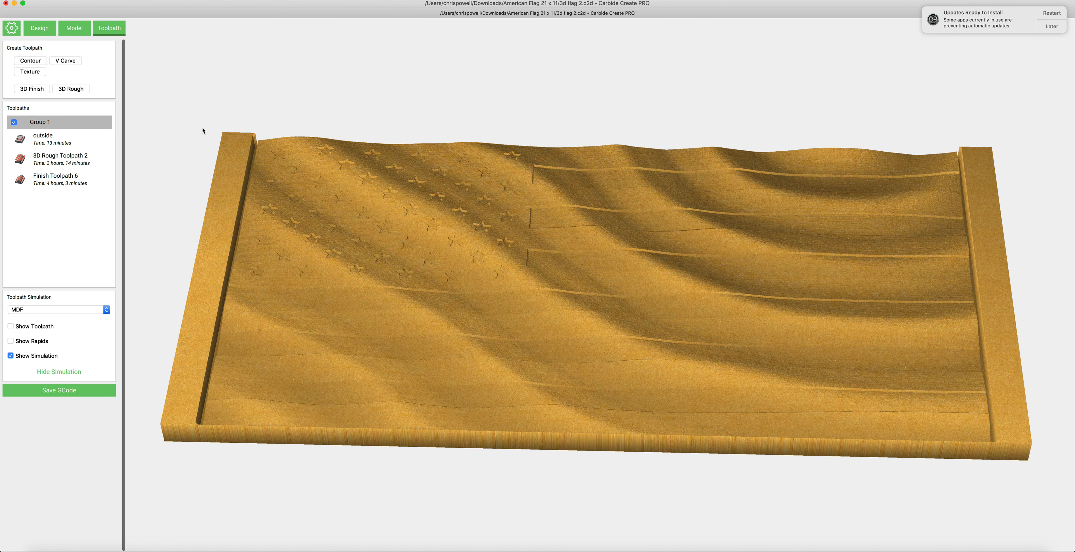
Save the current flag project and open wavy flag.c2d from the American Flag 21 x 11 folder.
click(86, 0)
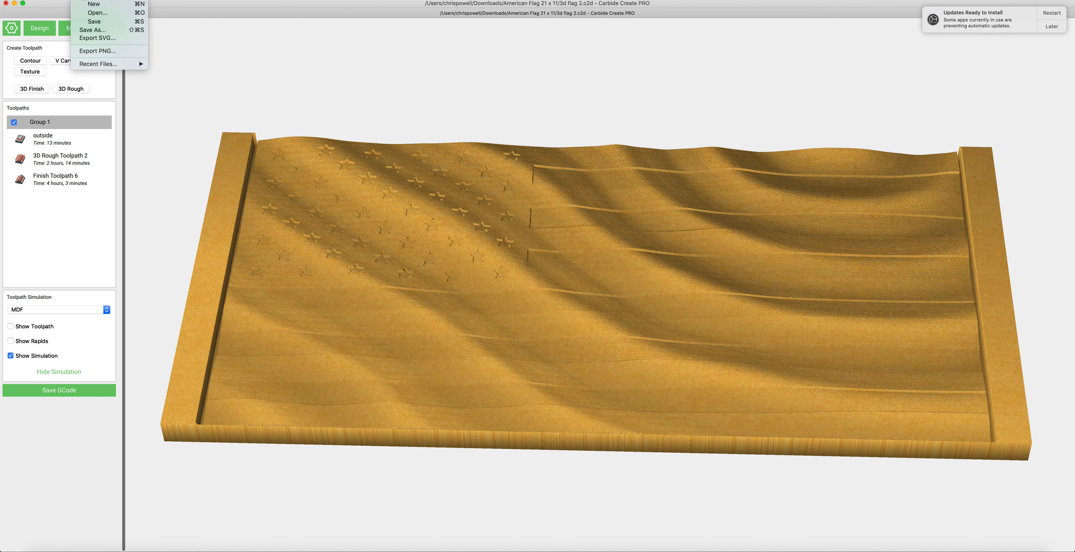
click(108, 22)
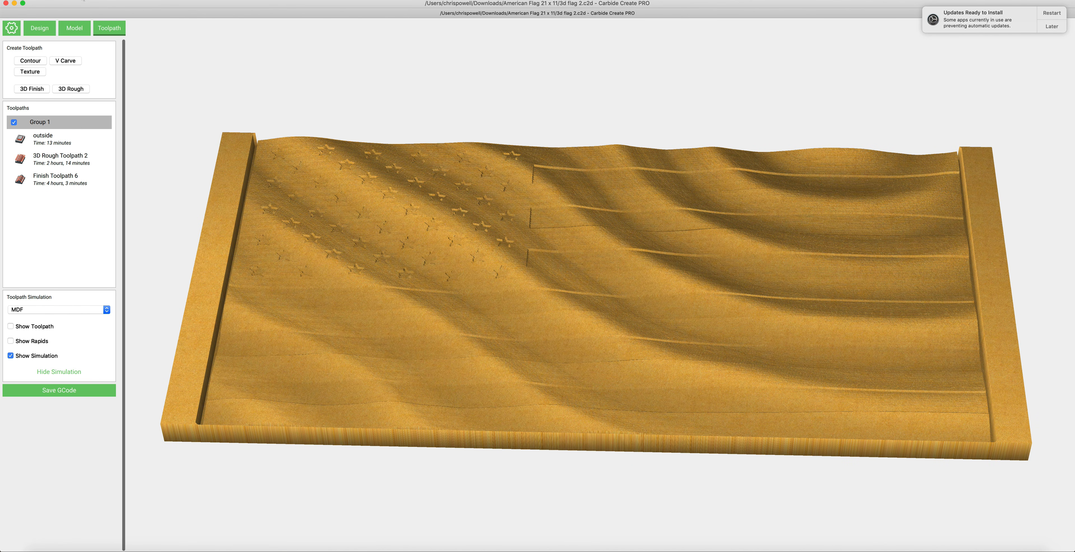
click(82, 1)
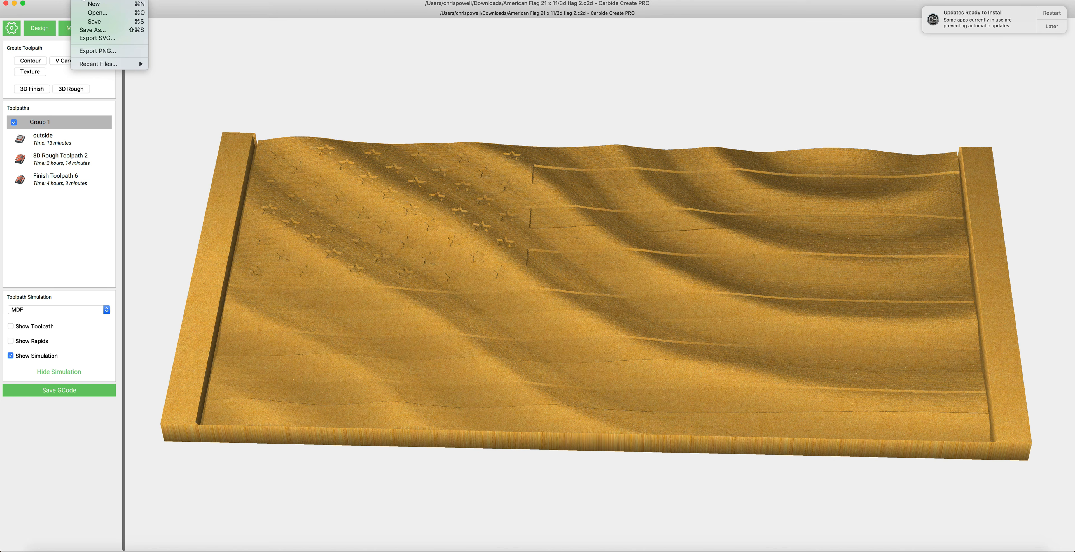
click(102, 16)
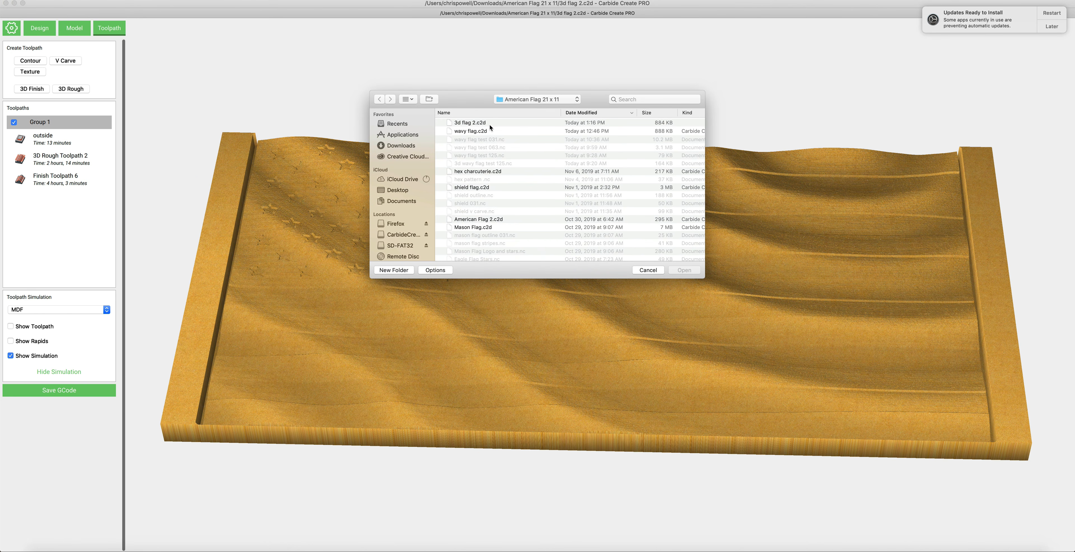
click(471, 131)
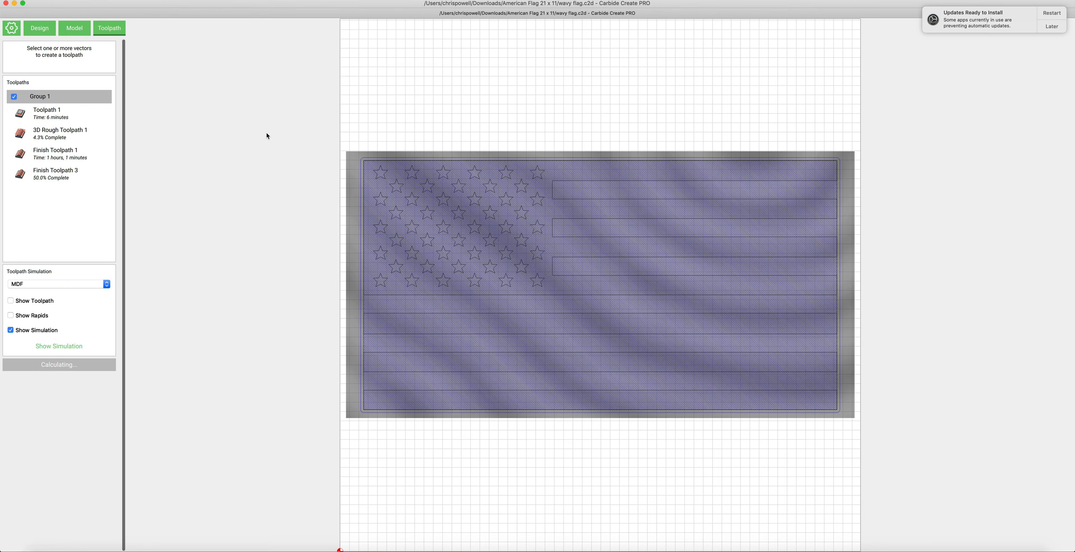
scroll(267, 136, down, 1)
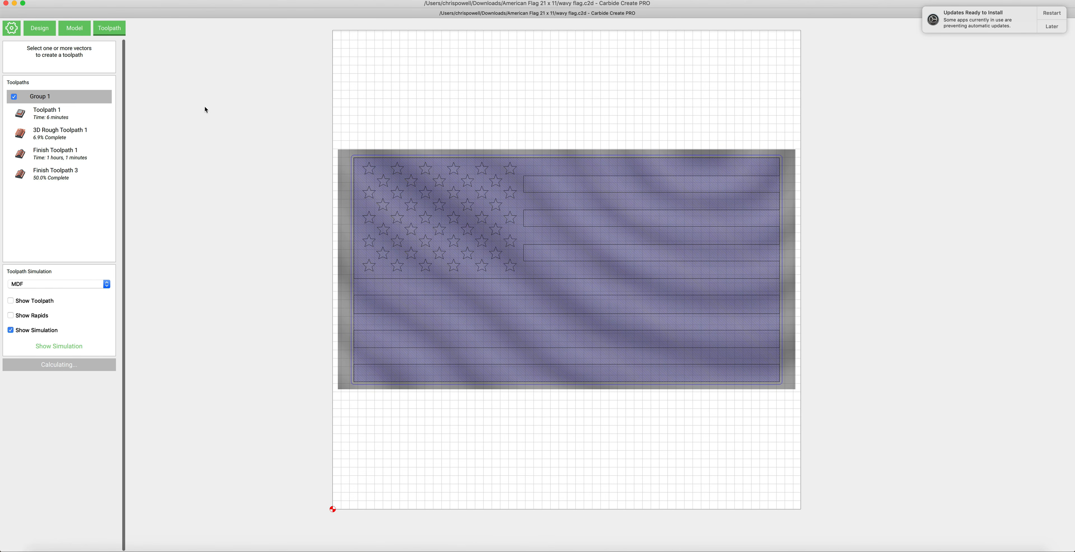
Review the job setup of the wavy flag file and inspect its model in 3D.
click(11, 27)
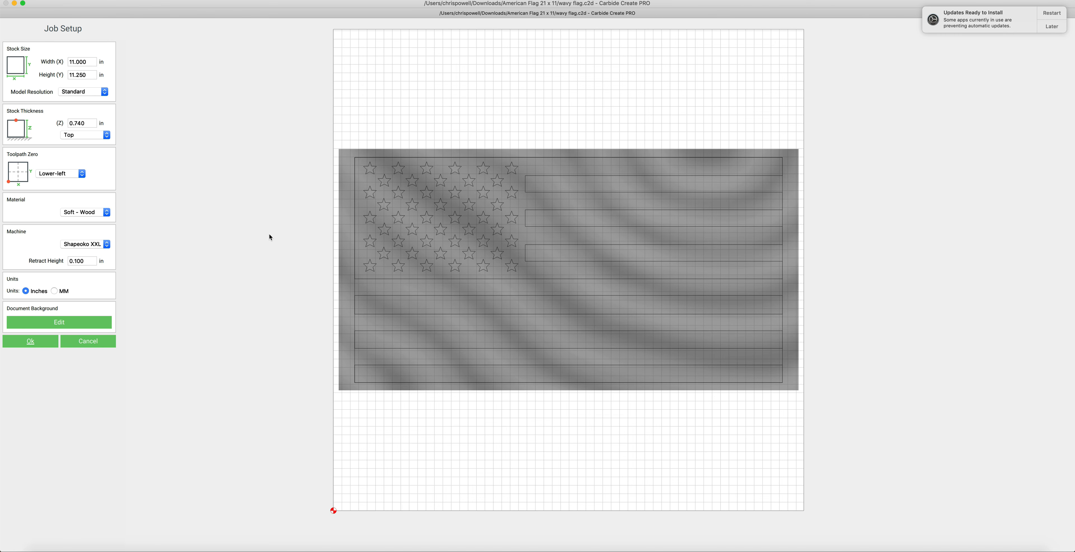
key(Return)
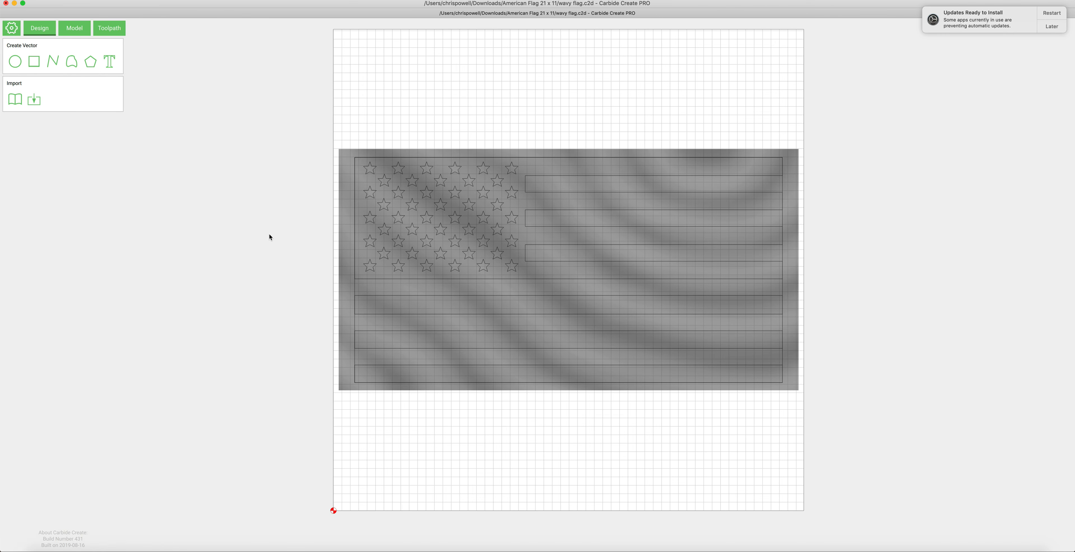
click(77, 29)
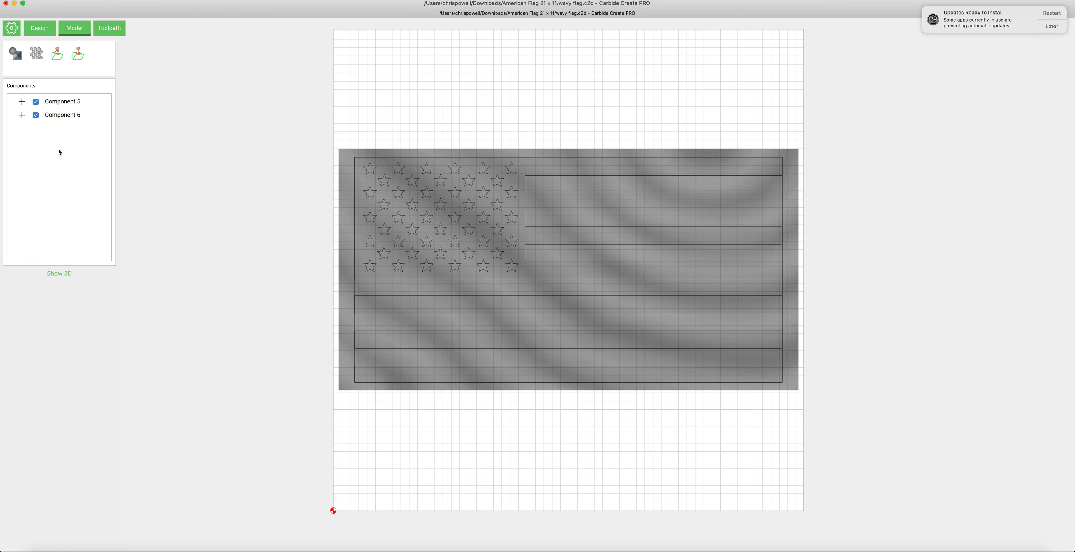
click(58, 274)
drag(459, 275, 639, 293)
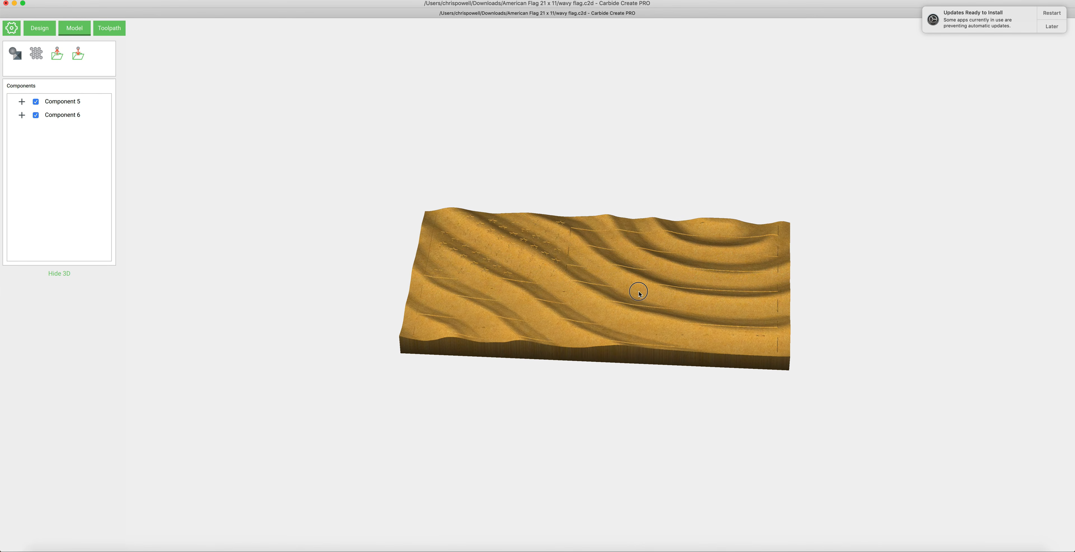
Review the wavy flag's toolpaths and simulation, and check the tool, depth and offset settings of Toolpath 1.
click(110, 30)
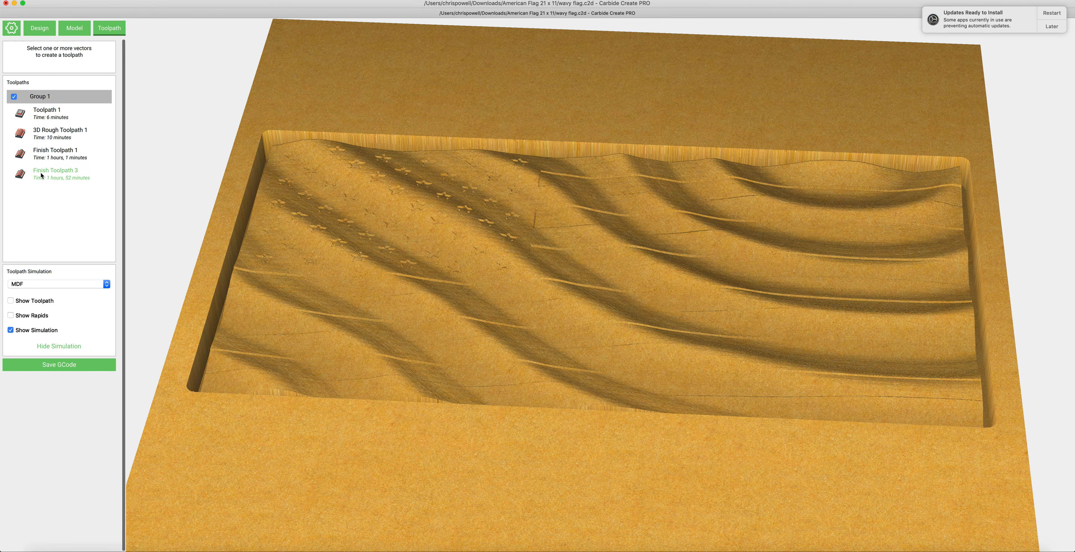
double_click(47, 112)
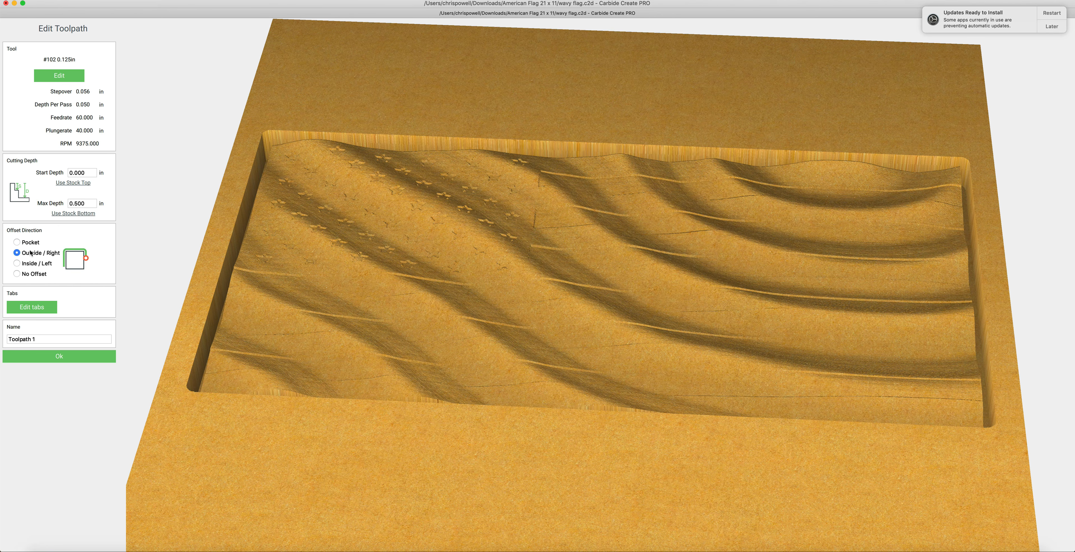
click(56, 356)
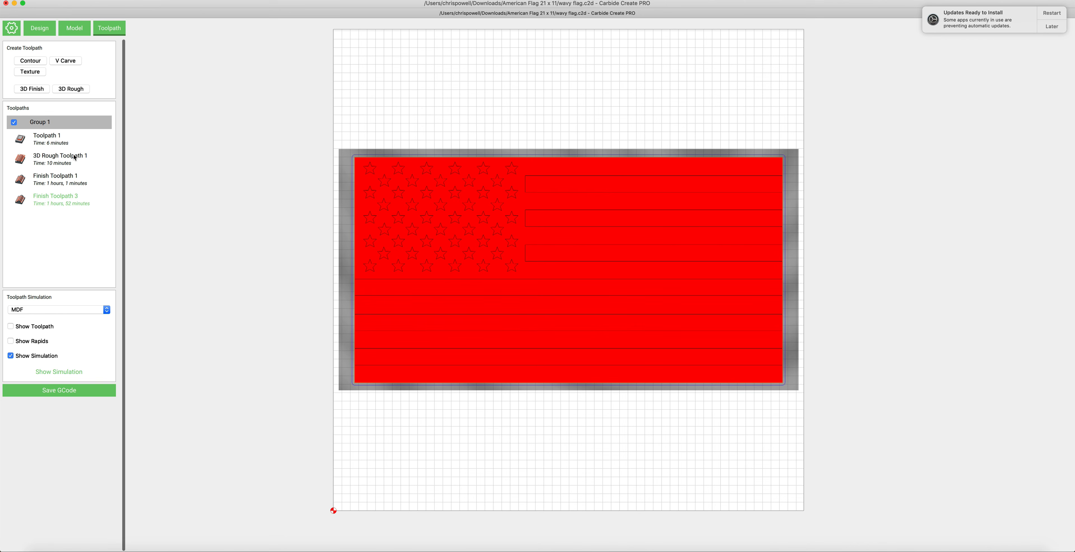
Check the tool, feed, stock-to-leave and angle settings of 3D Rough Toolpath 1, Finish Toolpath 1 and Finish Toolpath 3, leaving them unaltered.
double_click(55, 157)
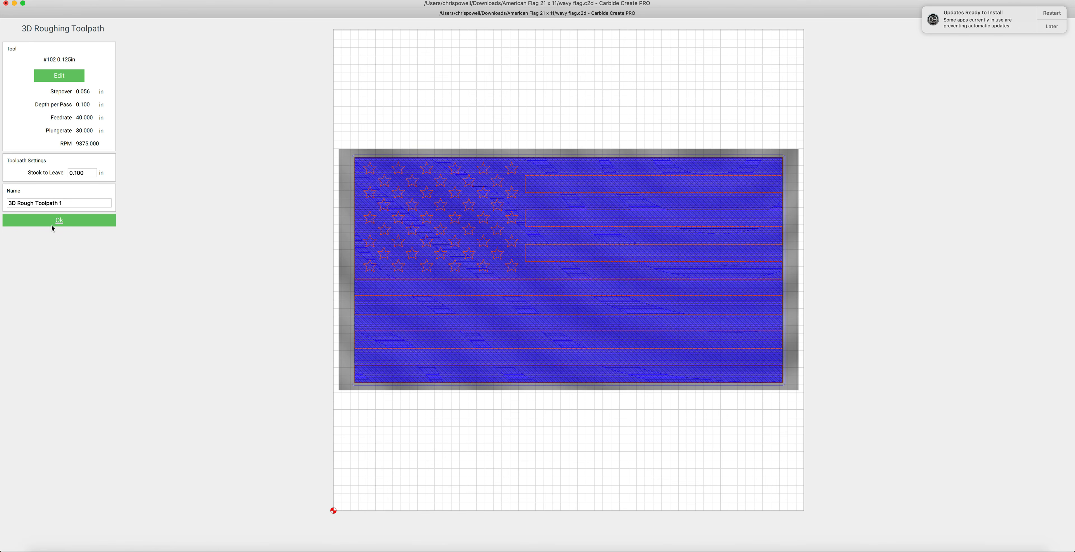
click(60, 220)
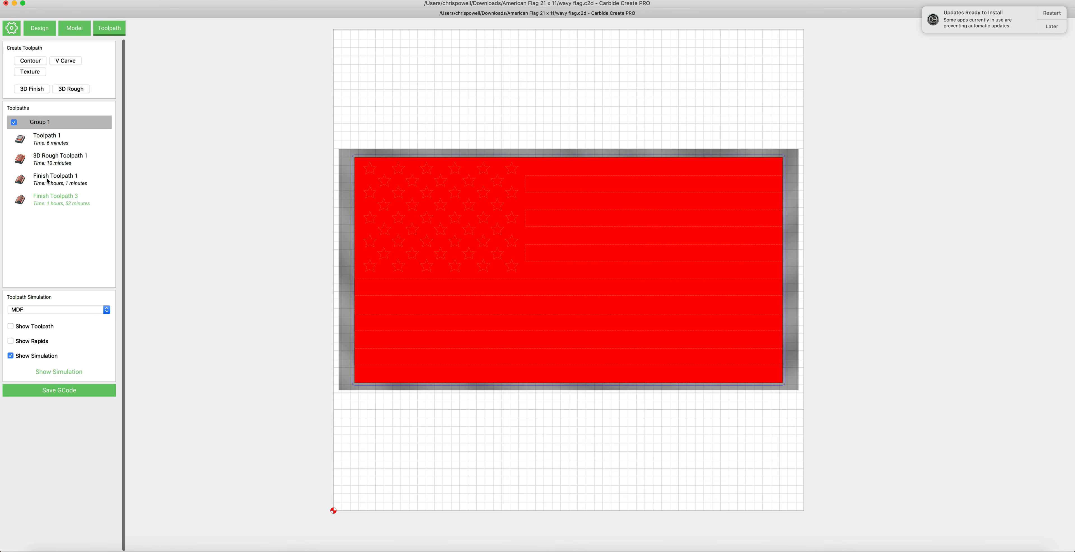
click(47, 180)
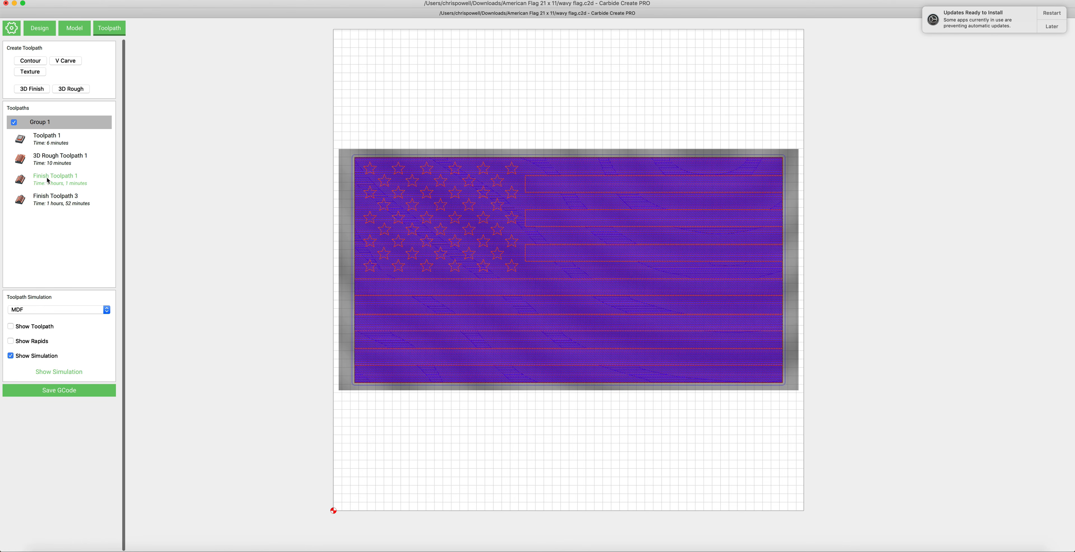
double_click(47, 180)
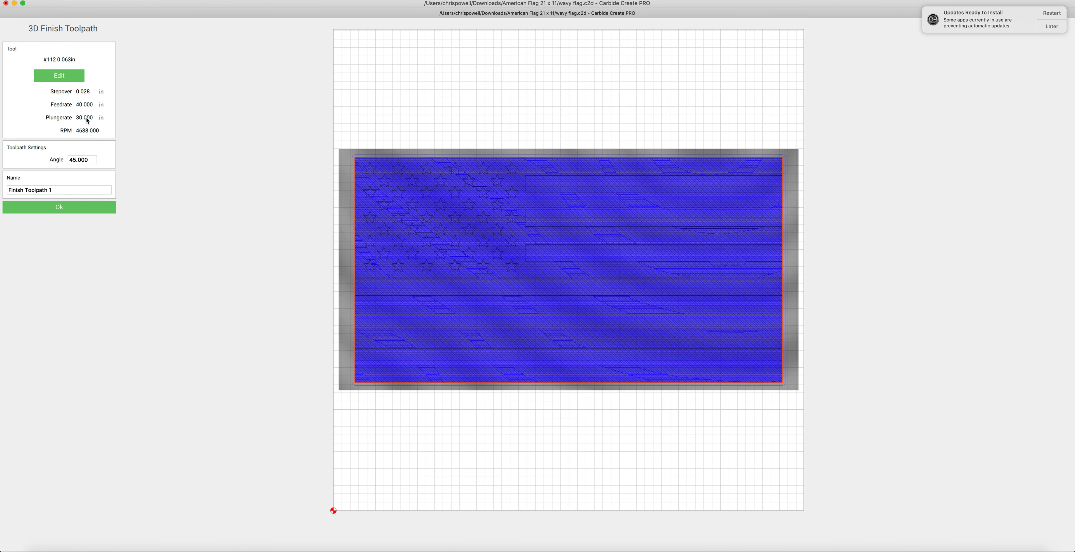
click(58, 207)
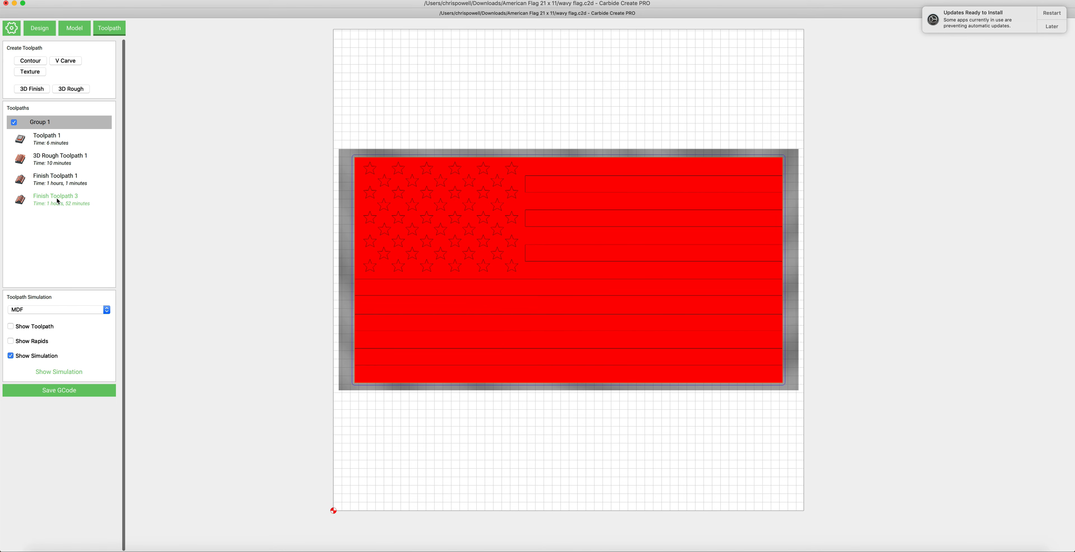
double_click(58, 200)
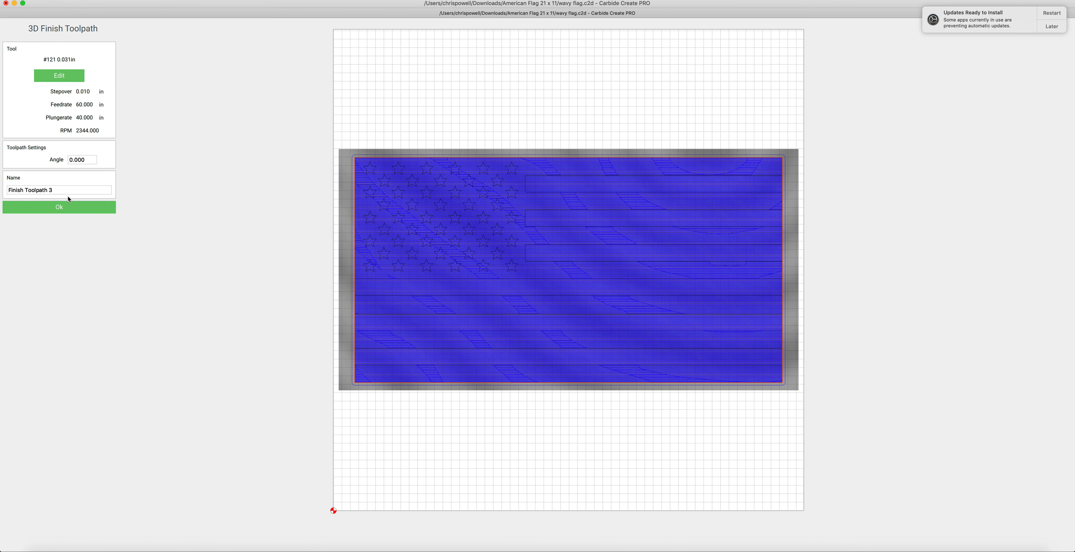
click(58, 207)
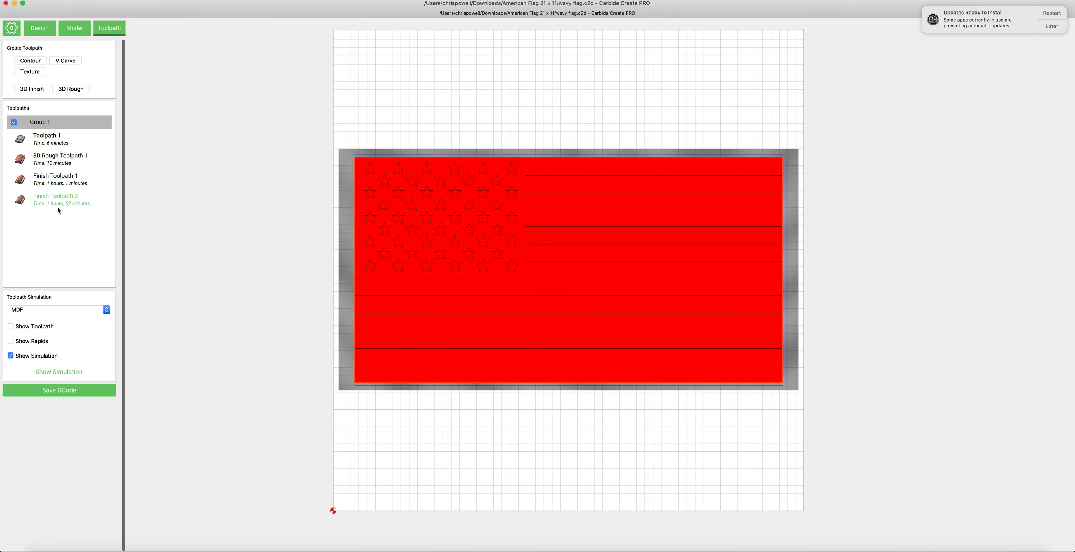